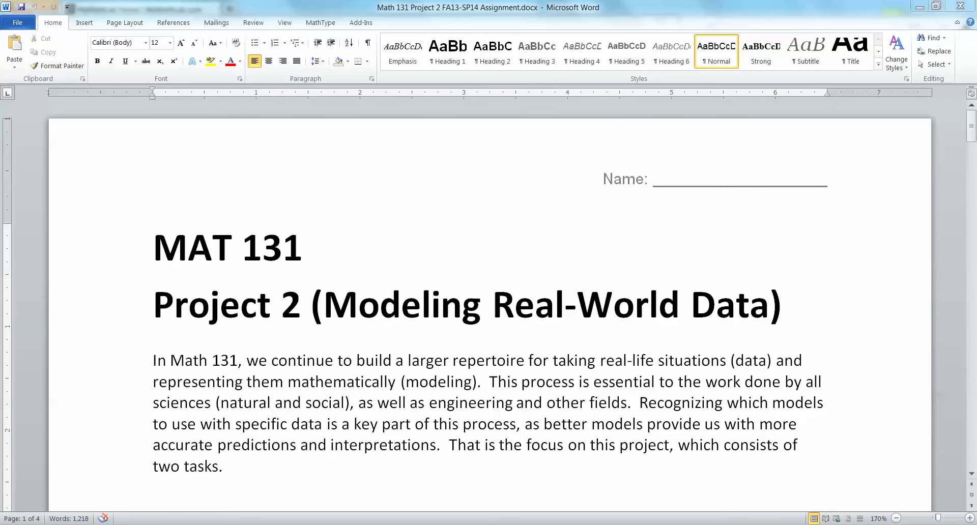
# Read the assignment's introduction and both task descriptions, and highlight the blank for the randomly assigned state.
pyautogui.click(271, 382)
pyautogui.scroll(-4, 271, 381)
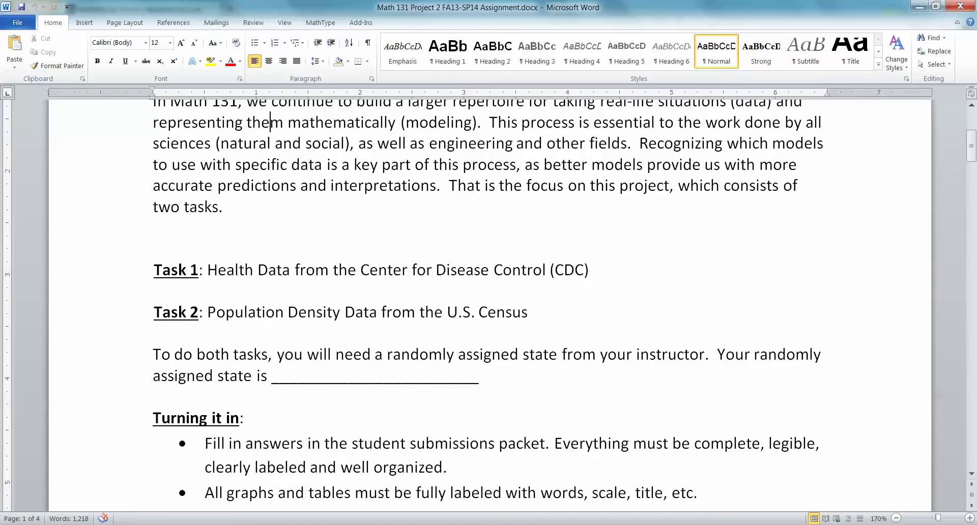
pyautogui.doubleClick(317, 376)
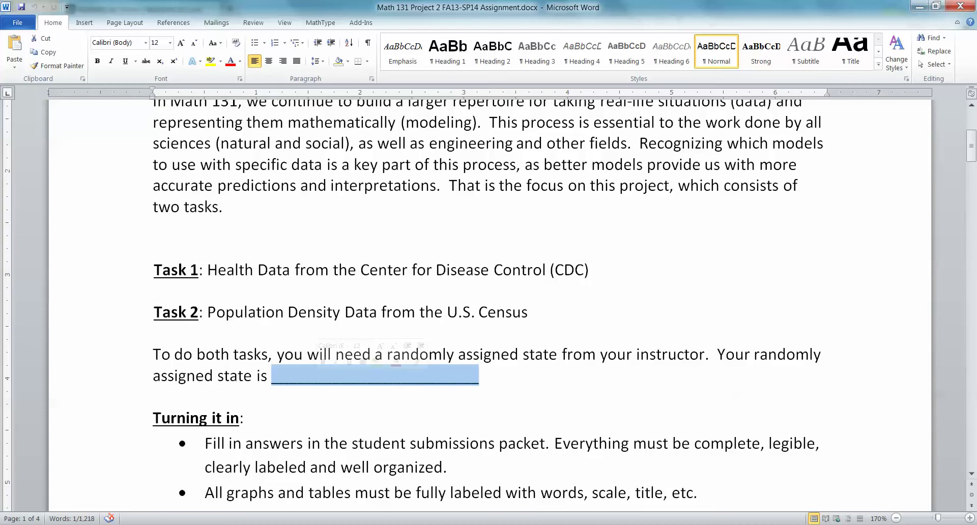
pyautogui.scroll(-3, 489, 305)
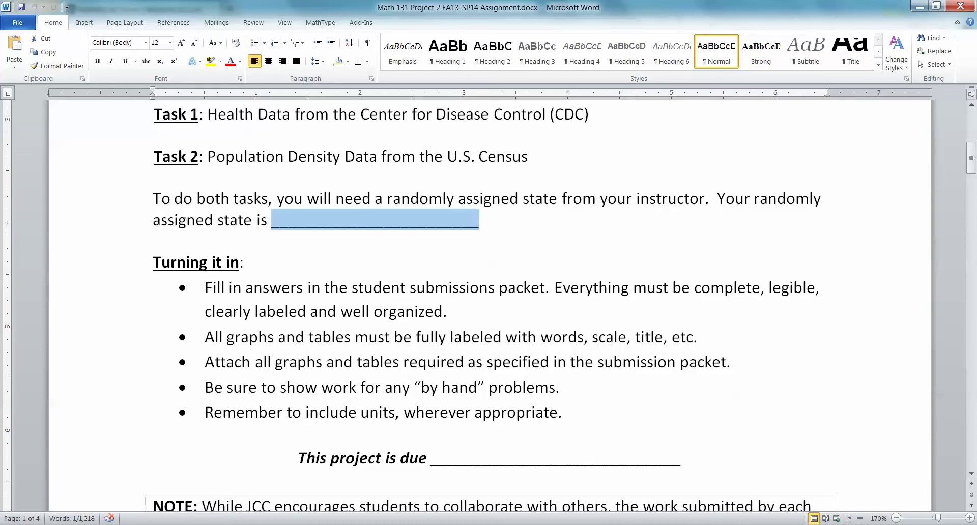
# Switch to the Student Packet document and look through the Task 1 questions on the CDC regression models.
pyautogui.click(301, 469)
pyautogui.scroll(-4, 489, 305)
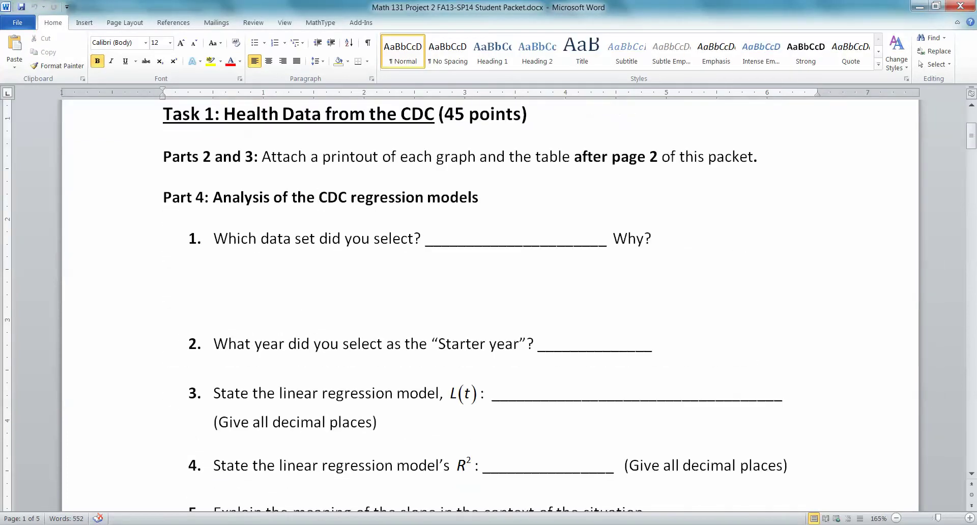
pyautogui.scroll(1, 489, 305)
pyautogui.scroll(-15, 489, 306)
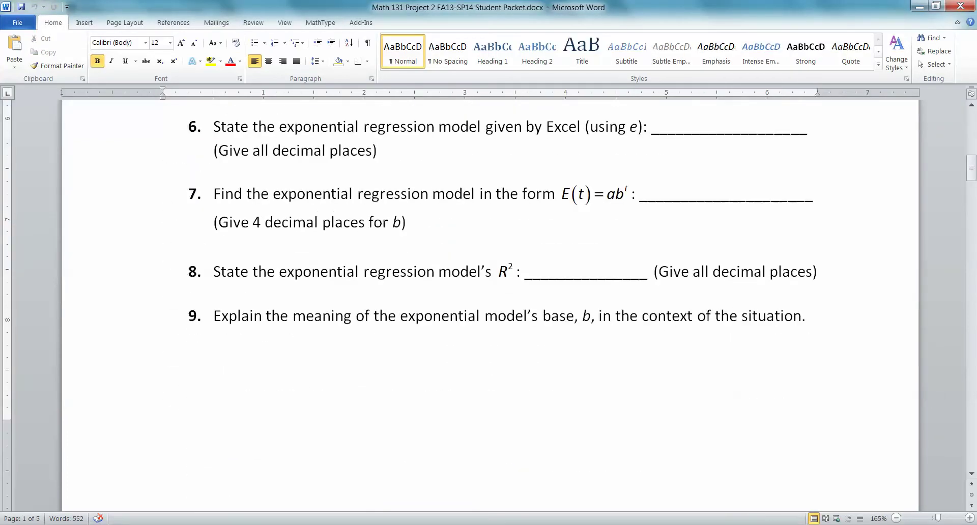
pyautogui.scroll(-7, 488, 306)
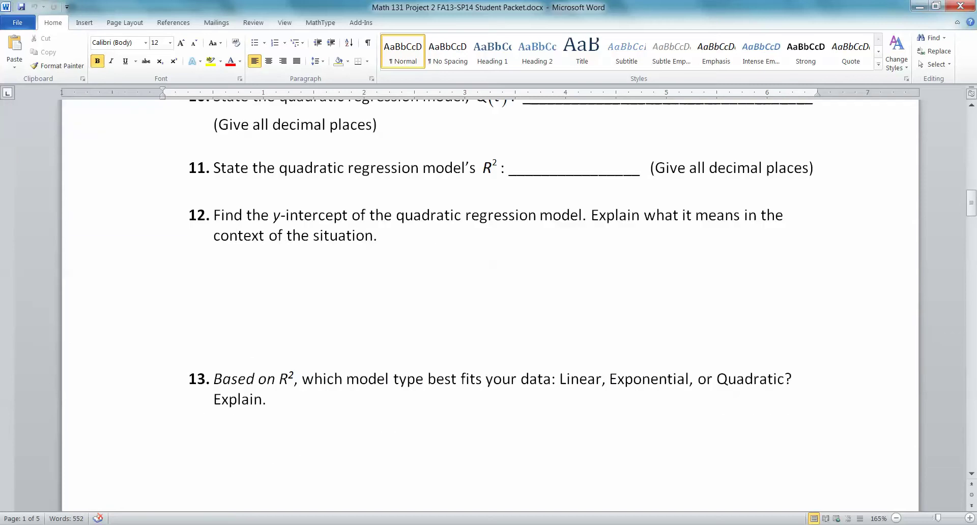
pyautogui.moveTo(287, 236); pyautogui.dragTo(288, 276)
pyautogui.scroll(-14, 489, 305)
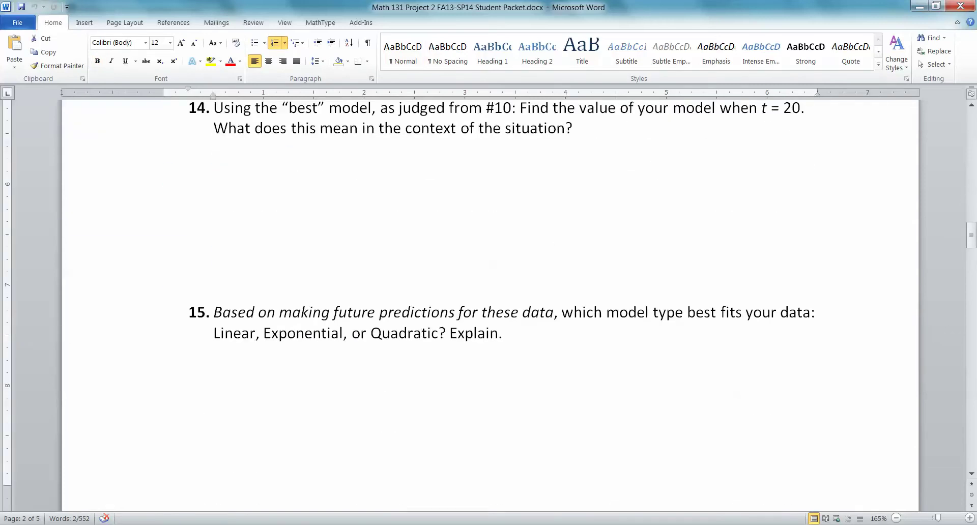
pyautogui.scroll(-9, 262, 332)
pyautogui.scroll(3, 261, 332)
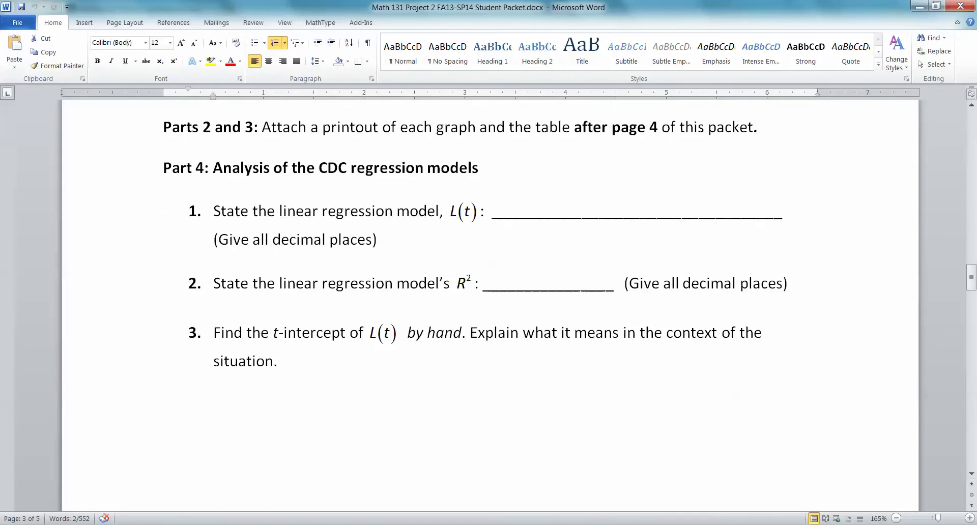
# Look through the Task 2 questions on the linear and exponential regression models in the packet.
pyautogui.moveTo(261, 332); pyautogui.dragTo(164, 386)
pyautogui.scroll(-12, 163, 386)
pyautogui.scroll(4, 164, 386)
pyautogui.scroll(3, 489, 305)
pyautogui.scroll(-10, 489, 306)
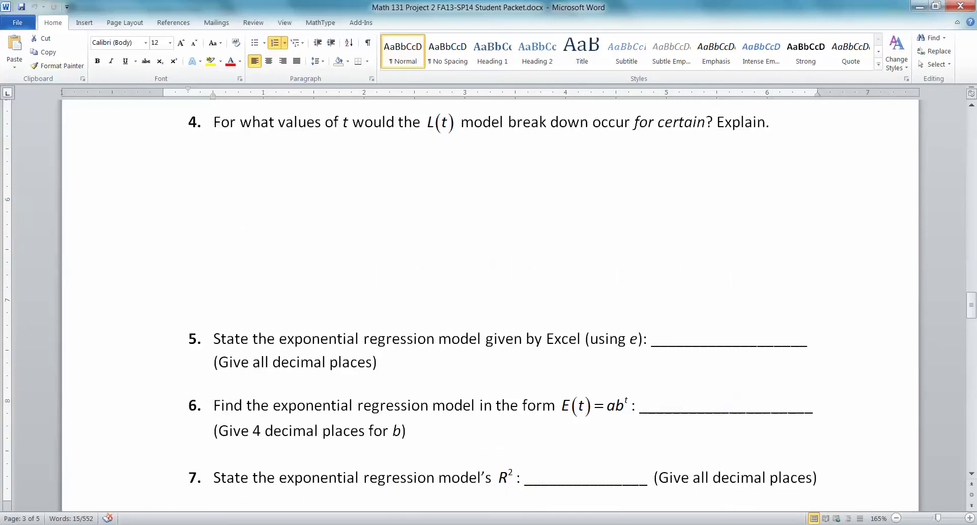
# Delete the extra character at the start of Task 2's question 8 on the 2010 population density.
pyautogui.scroll(-5, 488, 305)
pyautogui.scroll(-3, 489, 306)
pyautogui.click(214, 275)
pyautogui.press('Delete')
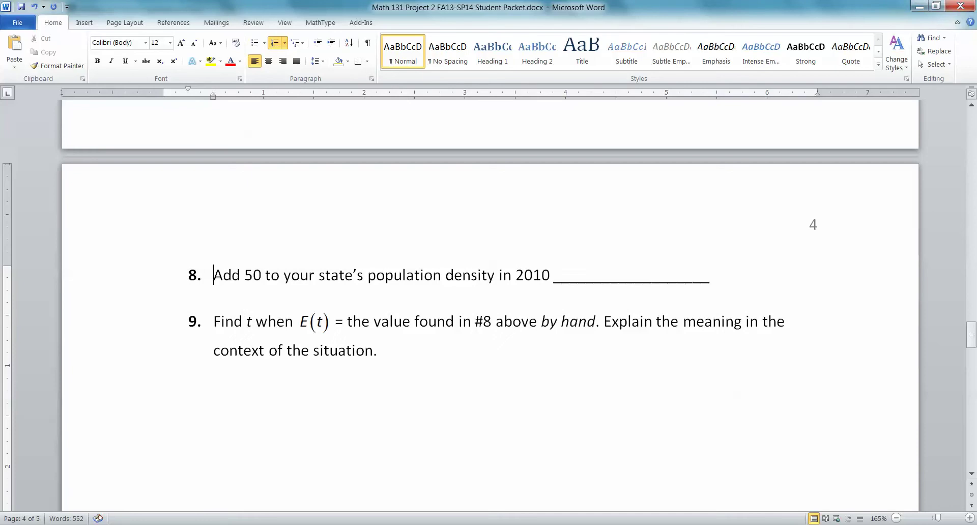
# Return to the packet's first page and highlight Task 1's instruction to attach each graph and the table after page 2.
pyautogui.scroll(-10, 489, 306)
pyautogui.scroll(6, 488, 305)
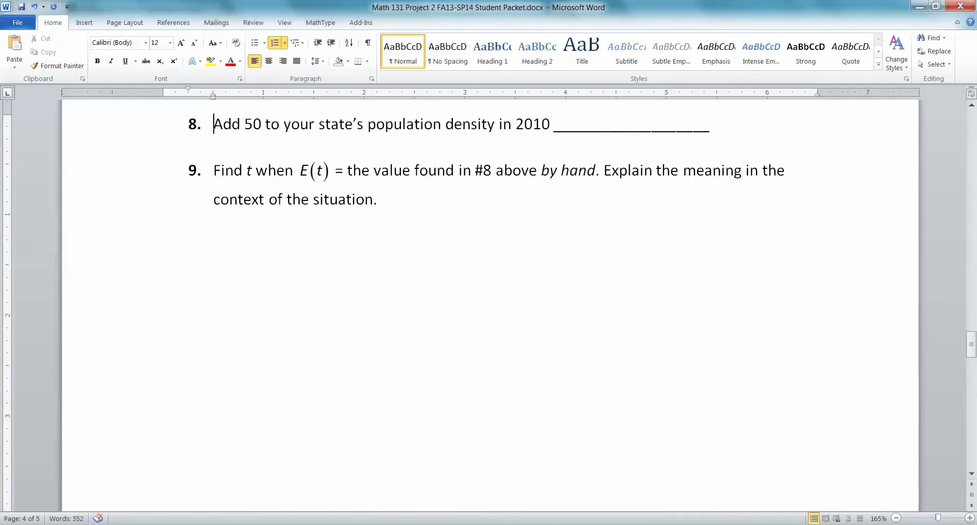
pyautogui.moveTo(971, 345); pyautogui.dragTo(971, 123)
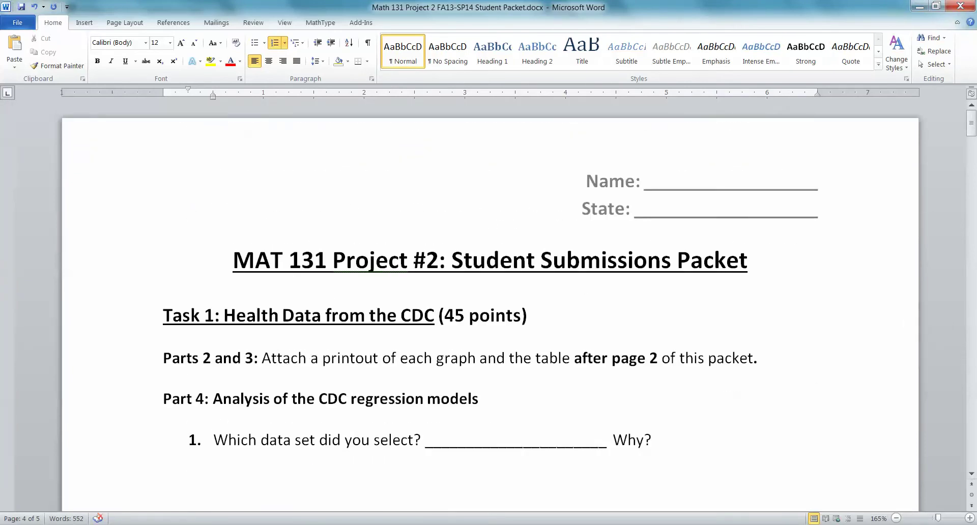
pyautogui.scroll(-2, 488, 306)
pyautogui.moveTo(263, 257); pyautogui.dragTo(758, 257)
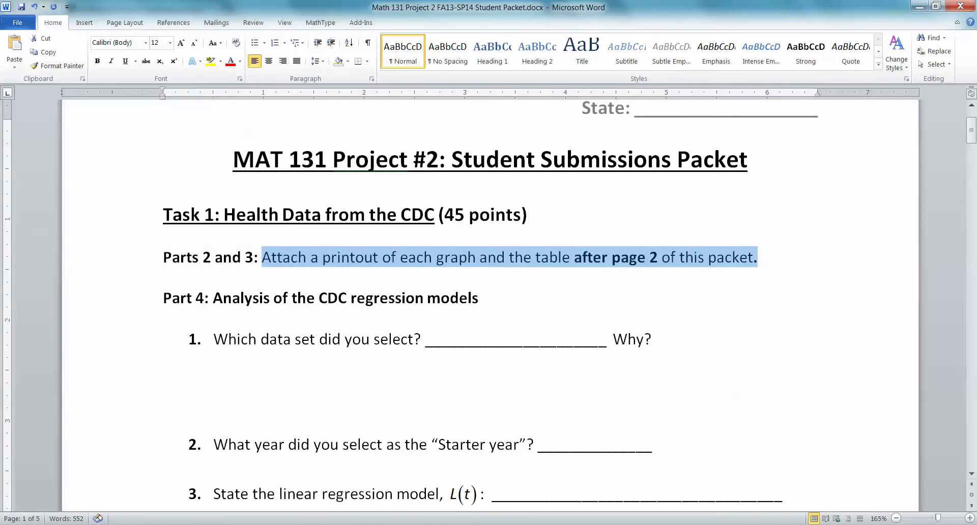
pyautogui.click(382, 298)
pyautogui.moveTo(261, 257); pyautogui.dragTo(767, 257)
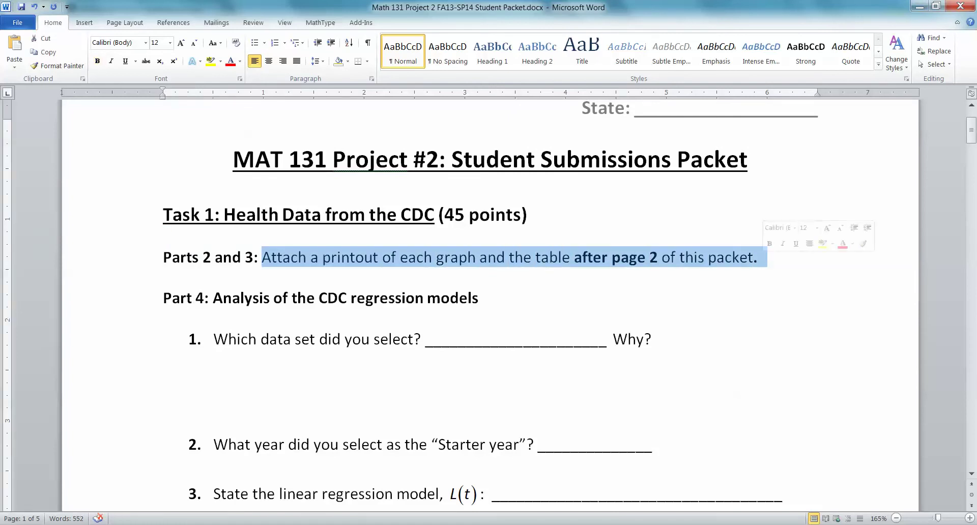
pyautogui.click(163, 237)
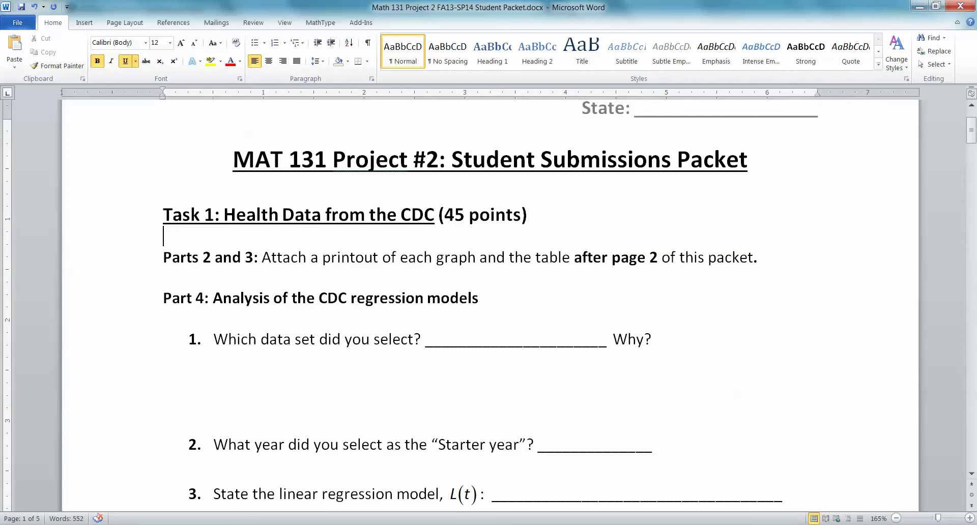
# Select Task 1 from the Parts 2 and 3 instruction through question 14 and look over its extent.
pyautogui.click(292, 257)
pyautogui.moveTo(270, 236); pyautogui.dragTo(387, 346)
pyautogui.click(298, 257)
pyautogui.scroll(-13, 392, 326)
pyautogui.hotkey('ctrl', 'shift', 'Down')
pyautogui.hotkey('ctrl', 'shift', 'Down')
pyautogui.hotkey('ctrl', 'shift', 'Down')
pyautogui.hotkey('ctrl', 'shift', 'Down')
pyautogui.hotkey('ctrl', 'shift', 'Down')
pyautogui.hotkey('ctrl', 'shift', 'Down')
pyautogui.hotkey('ctrl', 'shift', 'Down')
pyautogui.hotkey('ctrl', 'shift', 'Down')
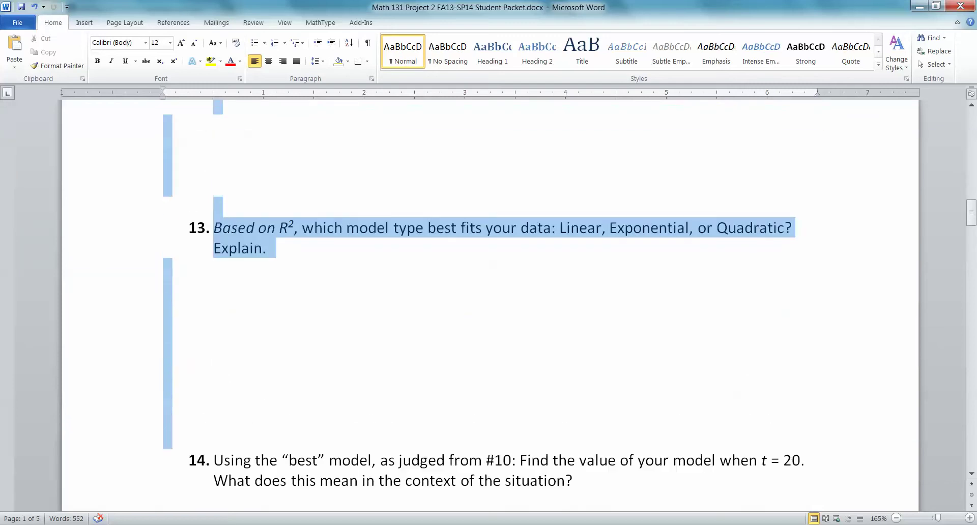
pyautogui.scroll(-3, 431, 423)
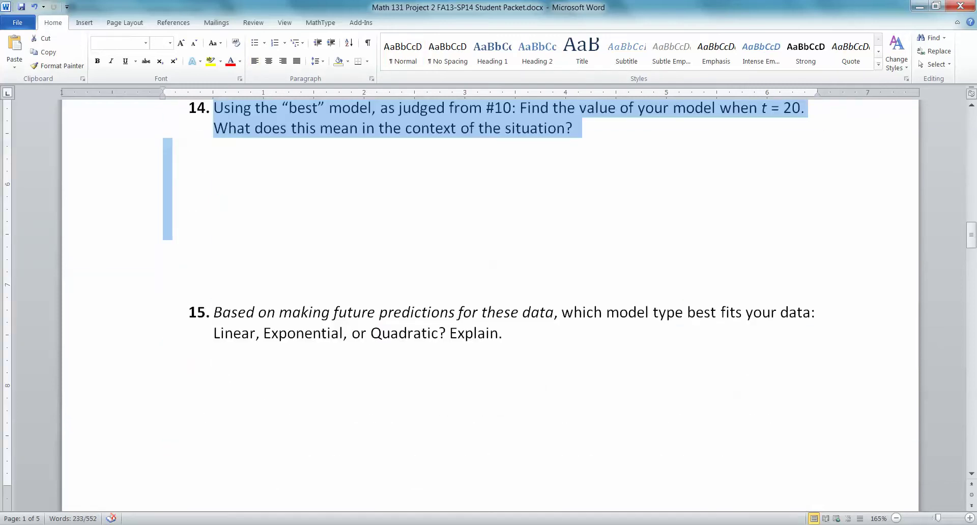
pyautogui.scroll(-6, 490, 305)
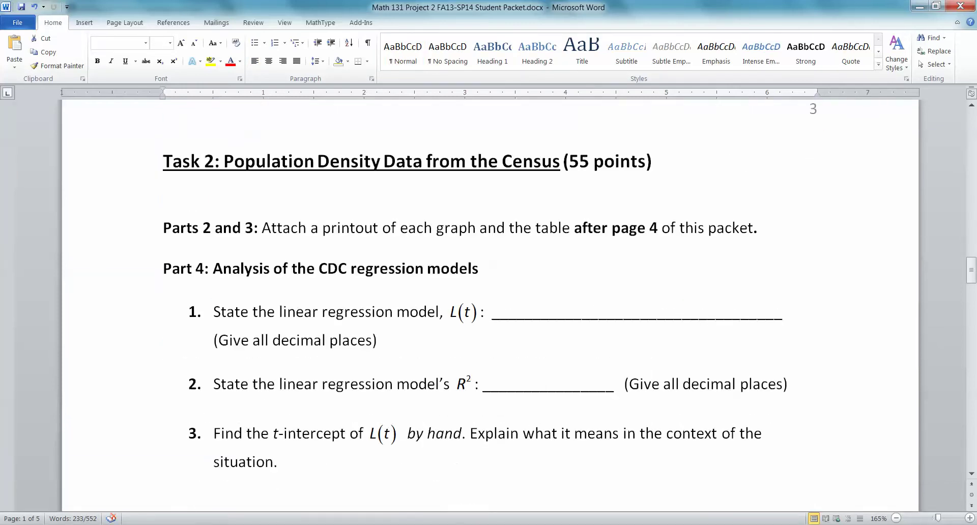
# Highlight text starting at the Task 2 heading and look over the questions that follow it.
pyautogui.scroll(2, 491, 306)
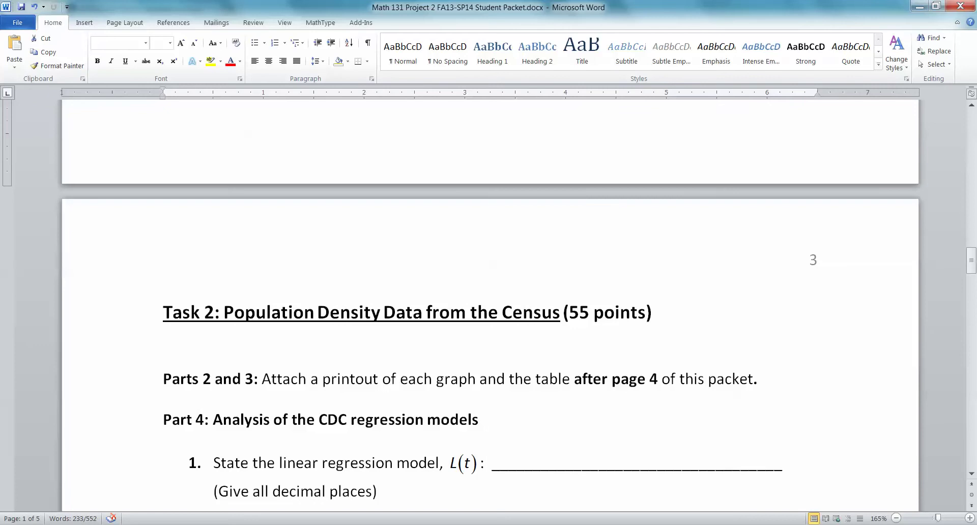
pyautogui.moveTo(163, 312); pyautogui.dragTo(770, 277)
pyautogui.scroll(-2, 782, 312)
pyautogui.scroll(-10, 778, 321)
pyautogui.scroll(-8, 770, 288)
pyautogui.scroll(-5, 491, 305)
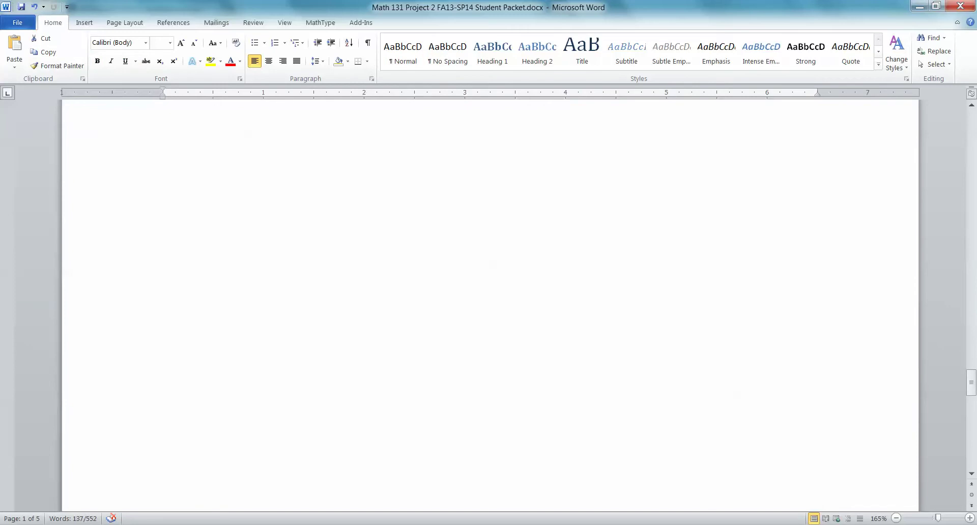
# Check Task 2's questions 8 to 12, return to the packet's first page and clear the selection.
pyautogui.scroll(8, 491, 306)
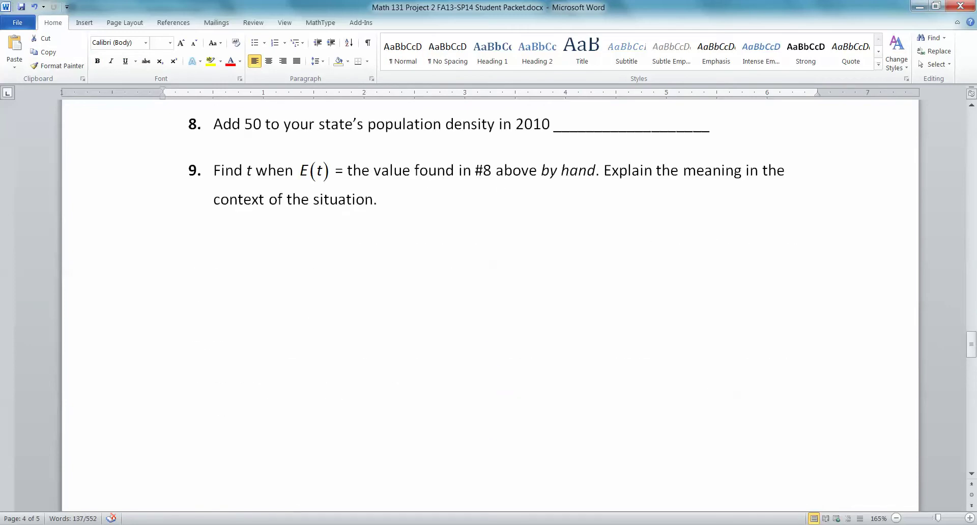
pyautogui.scroll(-5, 491, 306)
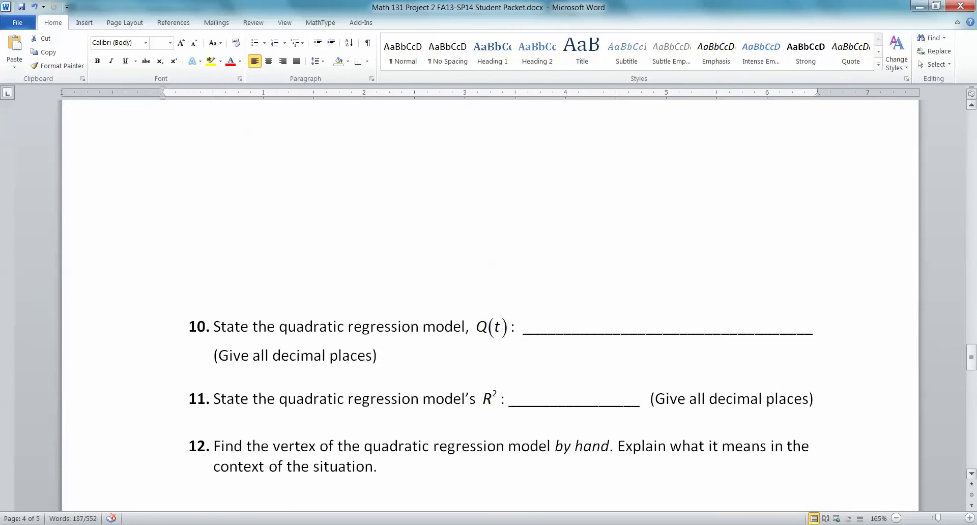
pyautogui.moveTo(971, 358); pyautogui.dragTo(971, 122)
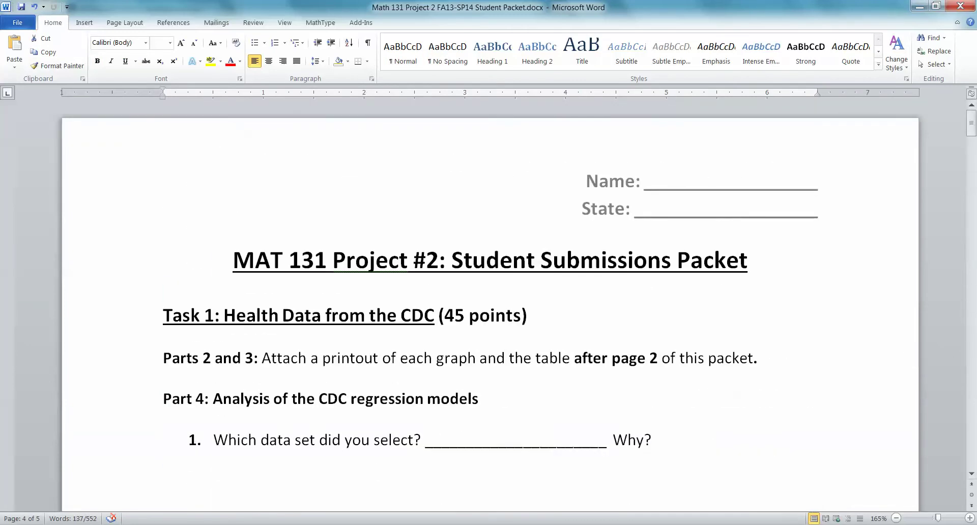
pyautogui.click(417, 358)
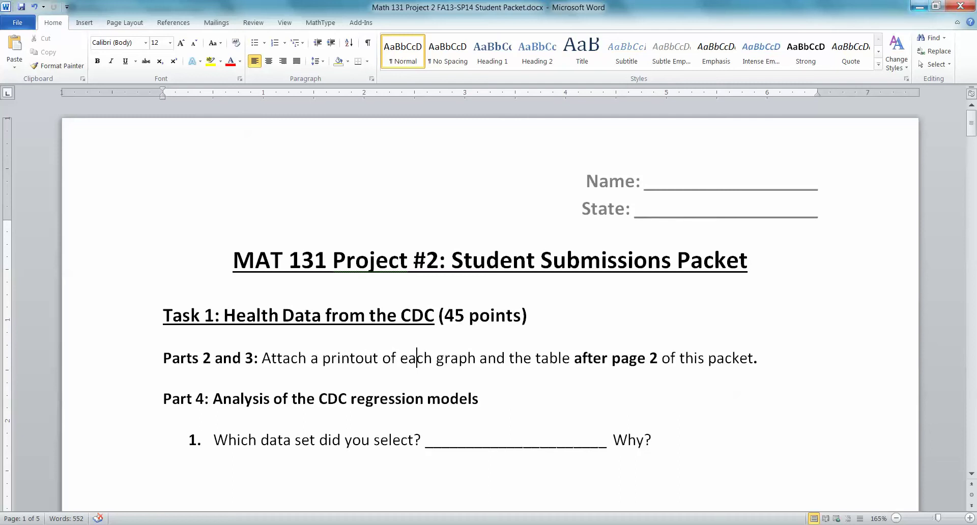
# Minimize the student packet and read the assignment's turning-in rules and the note on academic dishonesty.
pyautogui.click(919, 6)
pyautogui.click(332, 337)
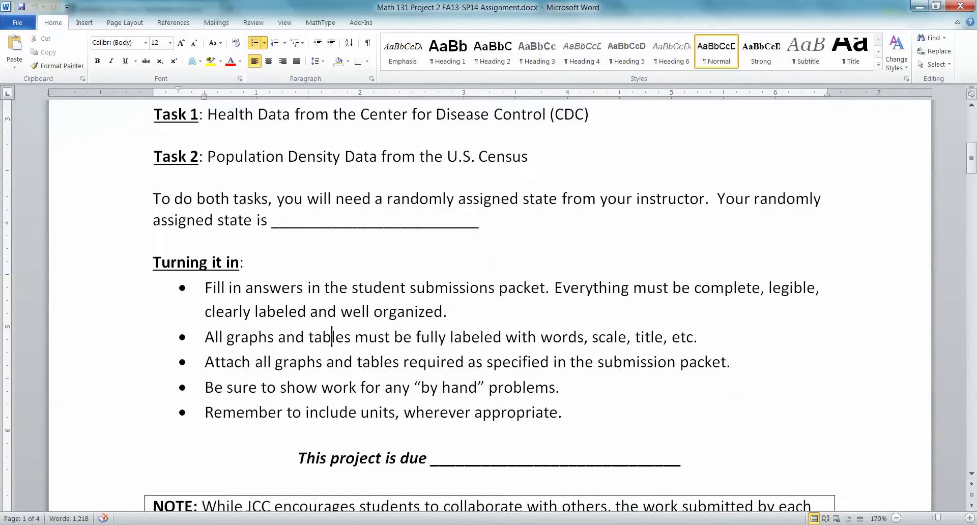
pyautogui.scroll(-3, 331, 336)
pyautogui.scroll(2, 489, 305)
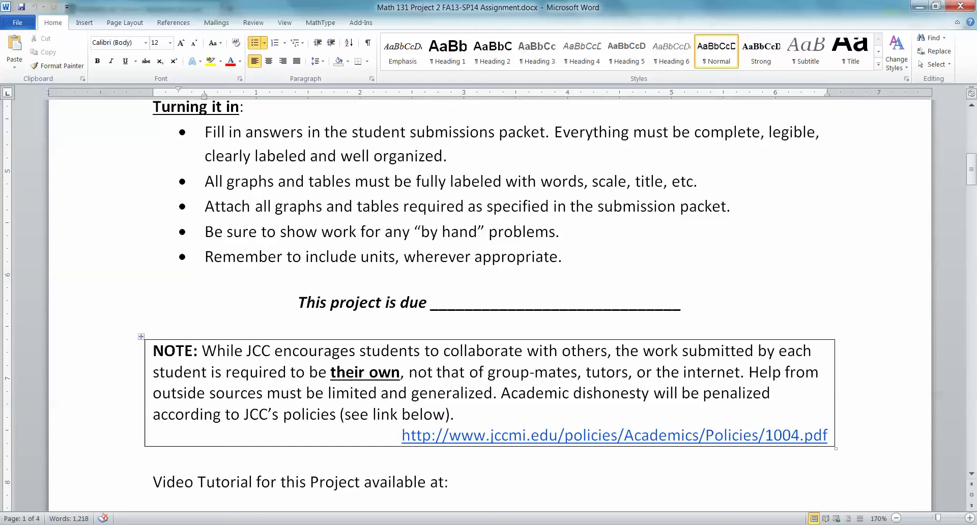
pyautogui.scroll(-1, 489, 305)
pyautogui.scroll(-1, 489, 305)
# Highlight the line about the project's video tutorial below the note, and clear the selection.
pyautogui.moveTo(153, 354); pyautogui.dragTo(457, 379)
pyautogui.click(392, 378)
pyautogui.click(153, 353)
pyautogui.click(444, 378)
pyautogui.click(453, 379)
pyautogui.scroll(-8, 489, 305)
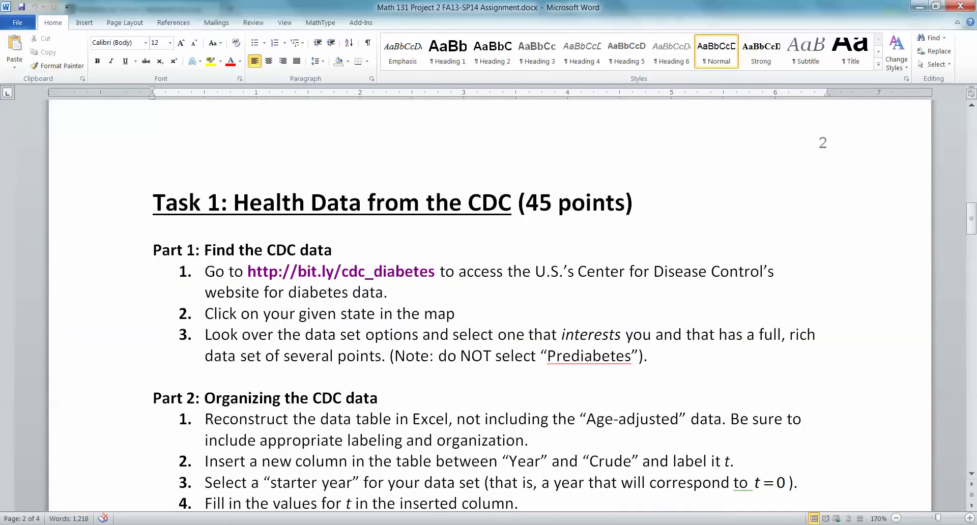
pyautogui.scroll(-5, 489, 305)
pyautogui.scroll(5, 489, 305)
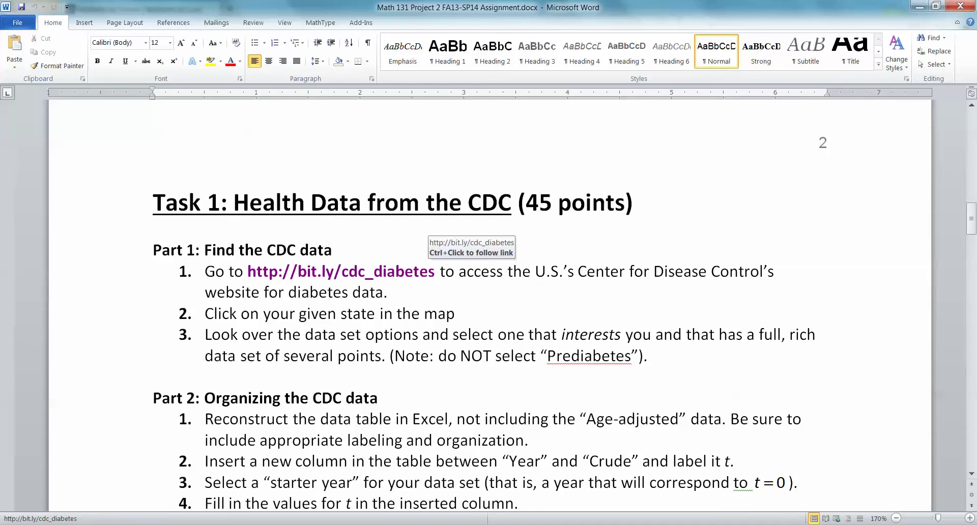
pyautogui.click(376, 272)
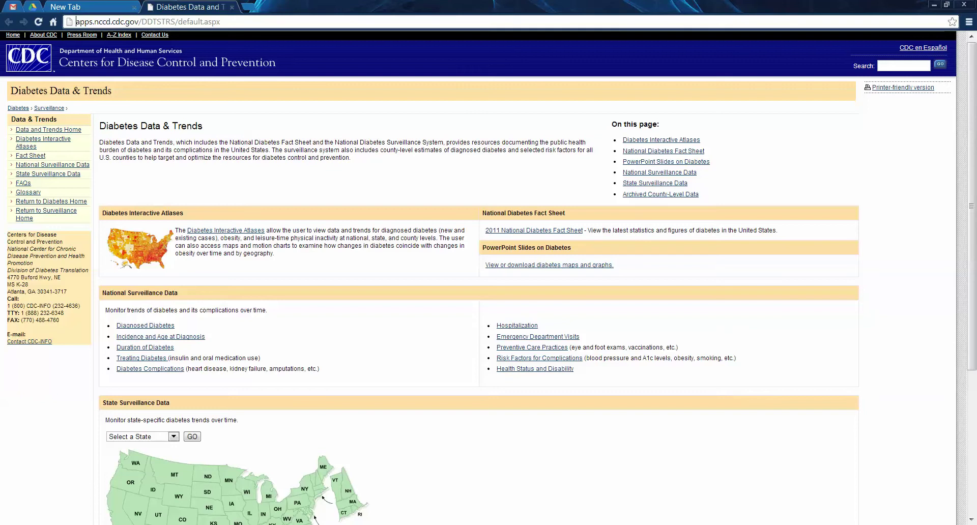
# Switch back to the assignment document and reread the Part 1 instructions for finding the CDC data.
pyautogui.moveTo(231, 524)
pyautogui.moveTo(300, 471)
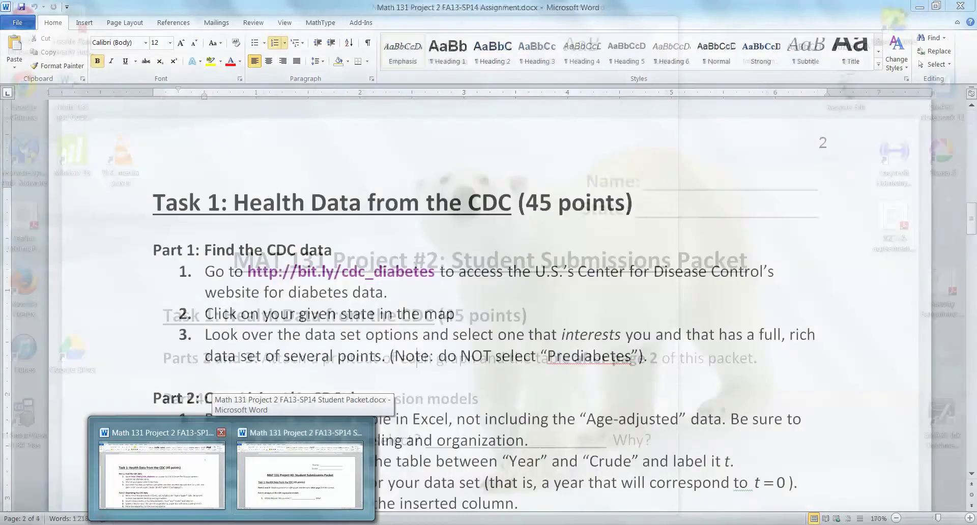
pyautogui.click(162, 476)
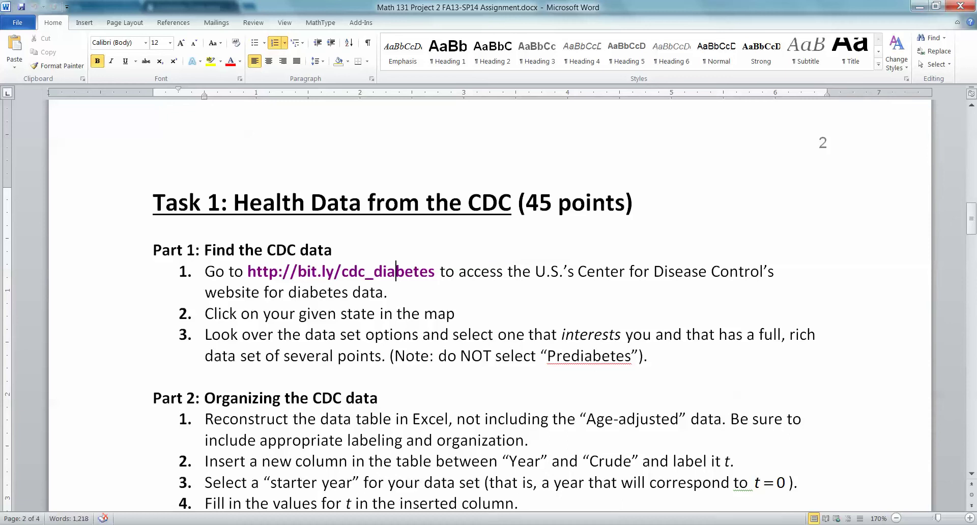
# Switch back to the CDC diabetes page in the browser and open the State Surveillance Data for Puerto Rico.
pyautogui.click(919, 7)
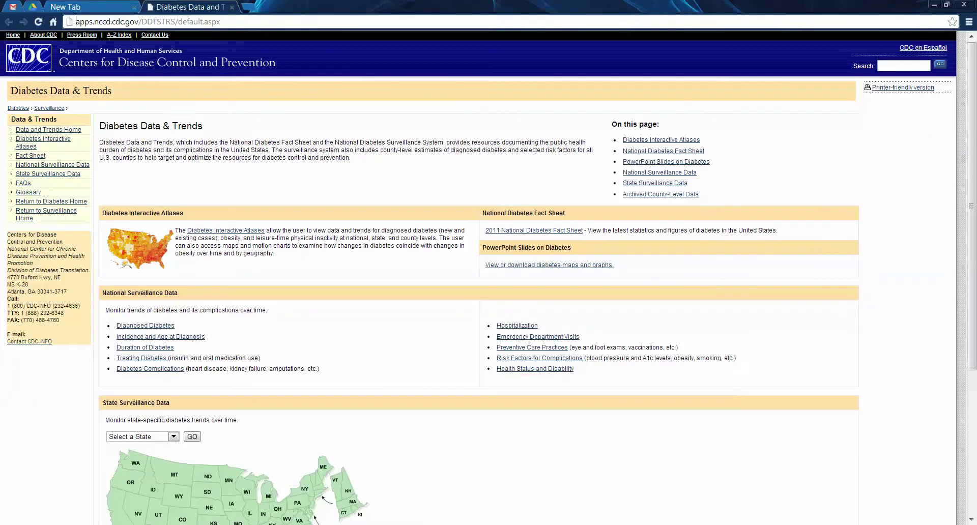
pyautogui.scroll(-4, 478, 274)
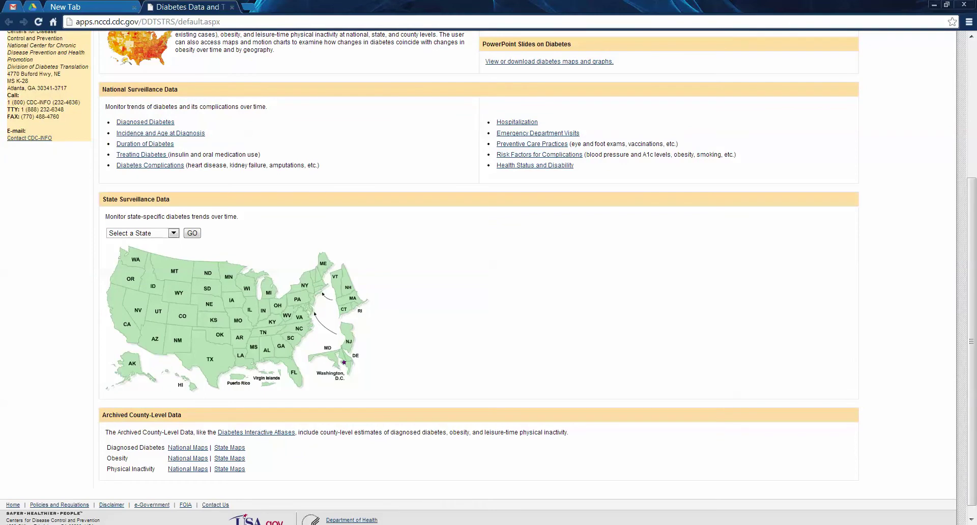
pyautogui.click(173, 233)
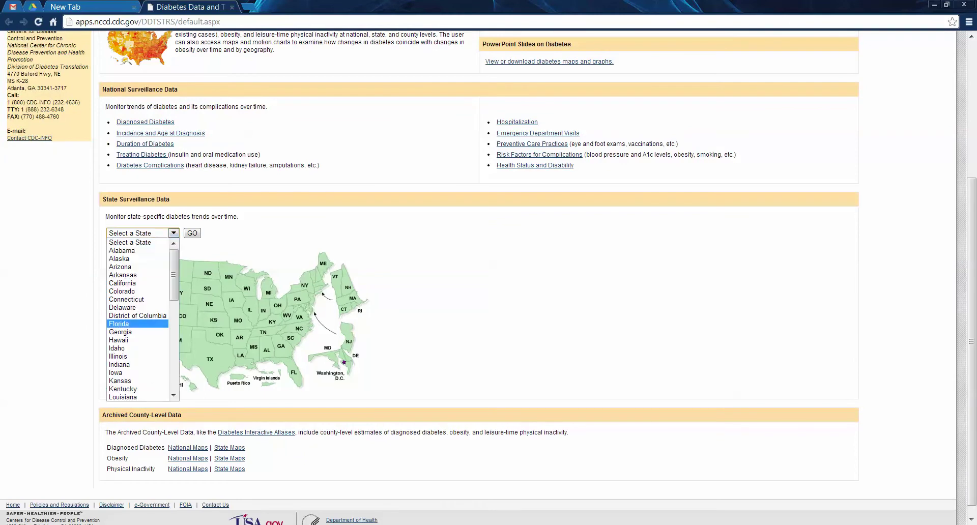
pyautogui.moveTo(174, 275); pyautogui.dragTo(174, 364)
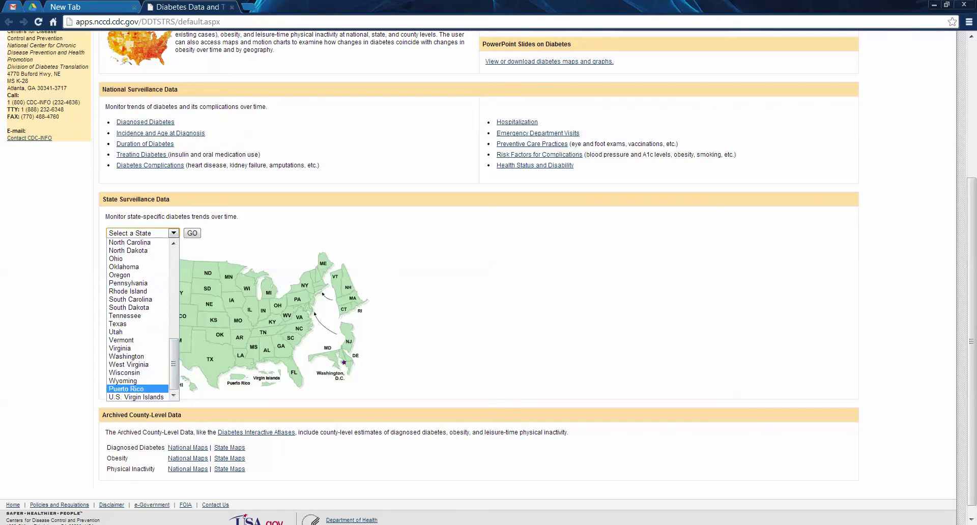
pyautogui.click(126, 389)
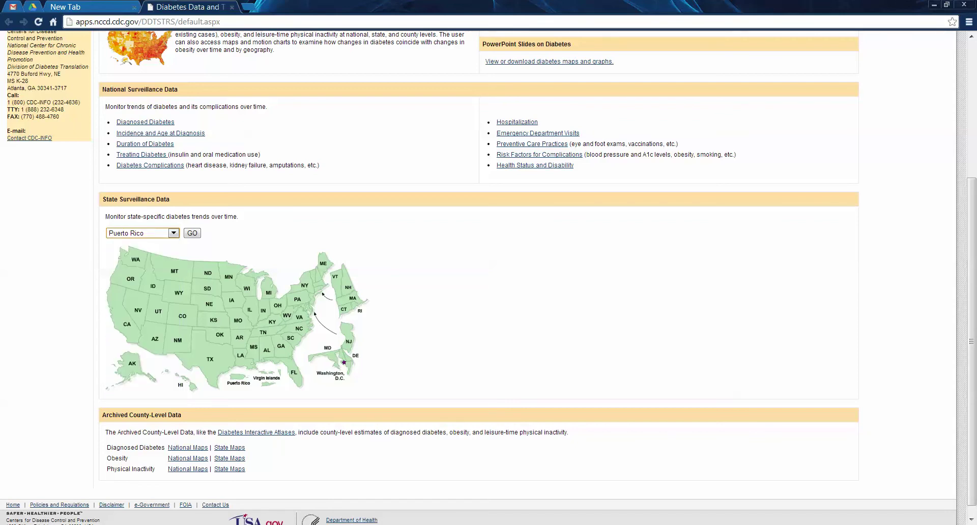
pyautogui.click(192, 233)
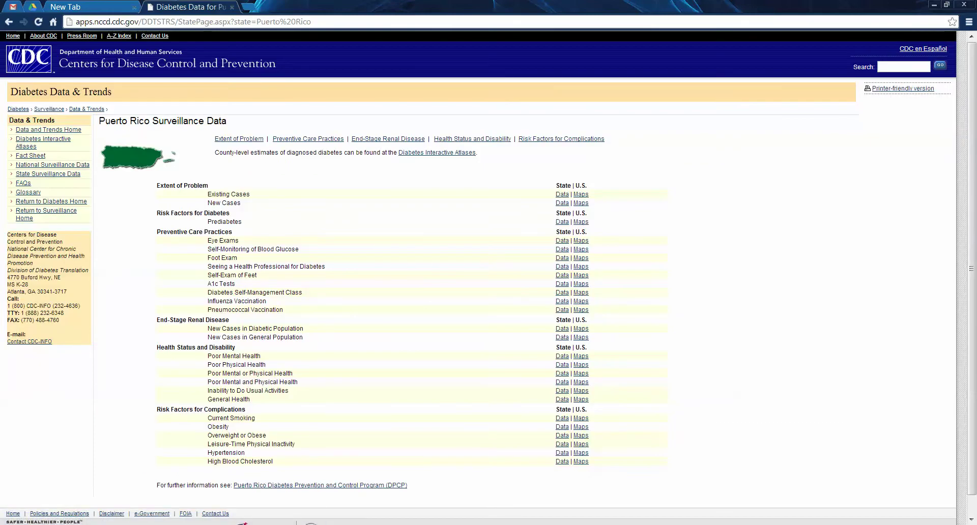
# Look over the Puerto Rico data set categories, highlighting preventive care practices, risk factors for complications, and health status and disability.
pyautogui.moveTo(160, 186); pyautogui.dragTo(257, 275)
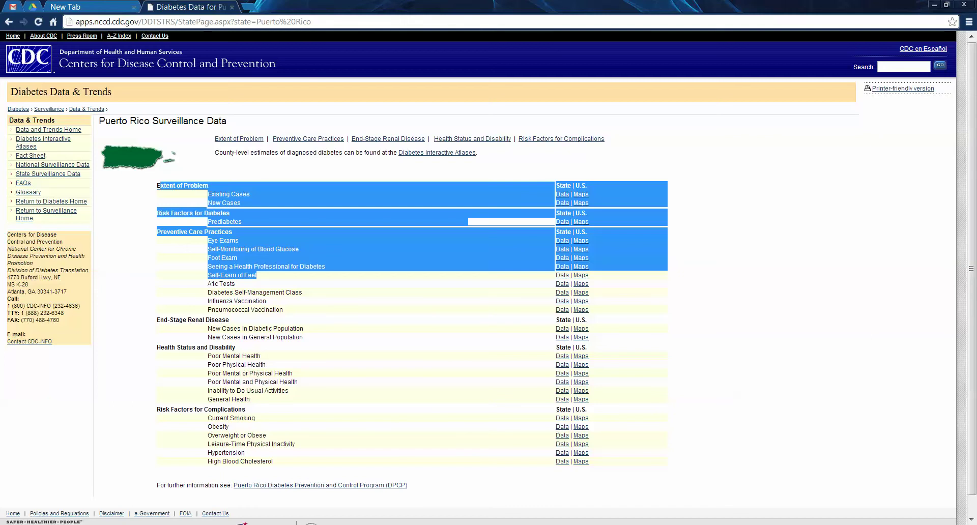
pyautogui.click(257, 276)
pyautogui.moveTo(189, 410); pyautogui.dragTo(244, 453)
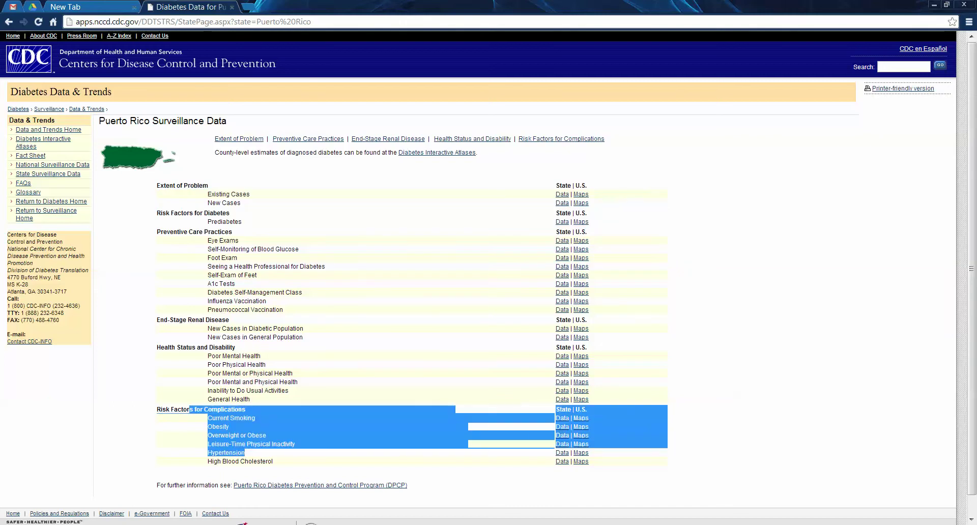
pyautogui.click(245, 453)
pyautogui.moveTo(250, 399)
pyautogui.mouseDown()
pyautogui.moveTo(206, 374)
pyautogui.moveTo(206, 356)
pyautogui.mouseUp()
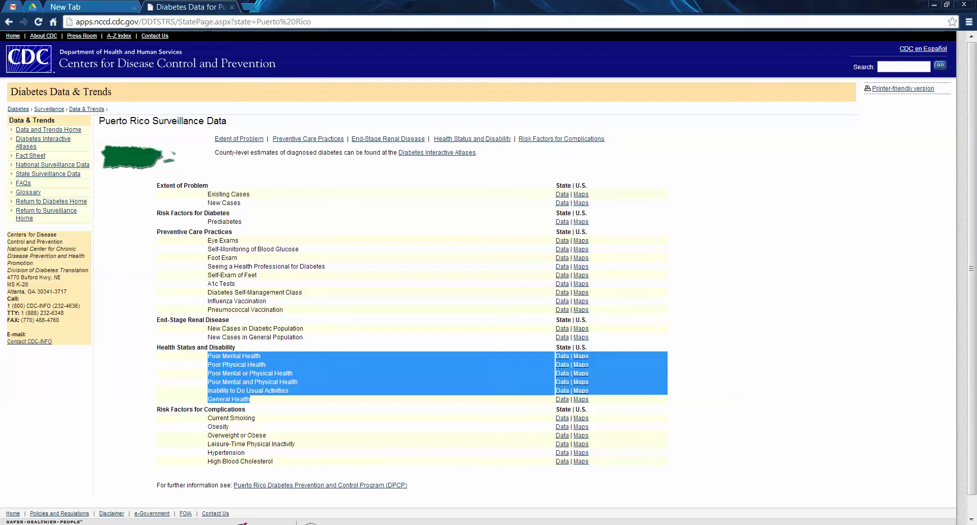
pyautogui.click(206, 355)
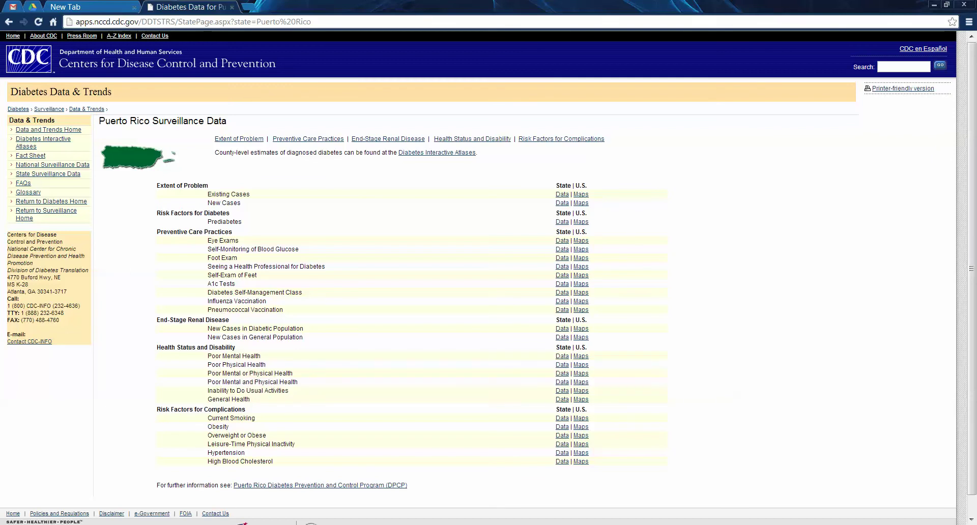
pyautogui.moveTo(207, 241); pyautogui.dragTo(235, 240)
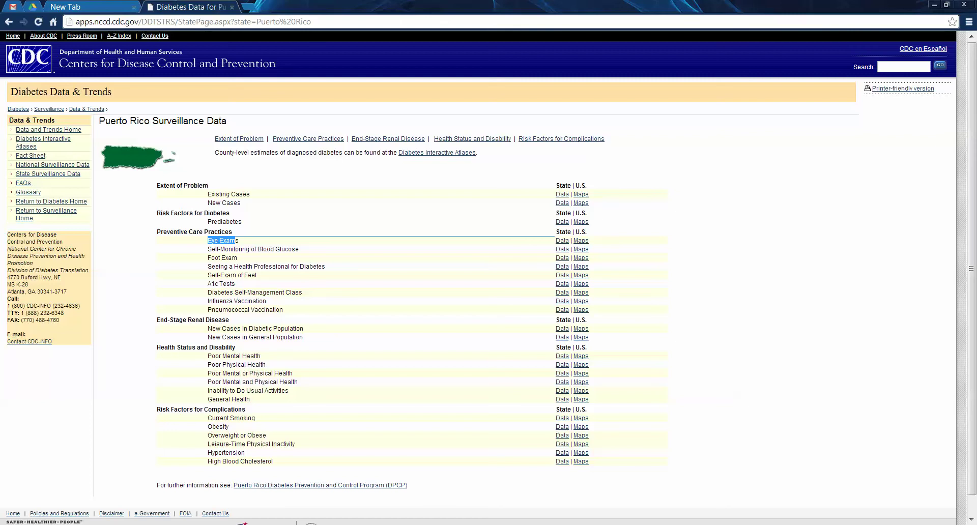
# View Puerto Rico's Foot Exam data, review its yearly table, and return to the list of data sets.
pyautogui.click(562, 258)
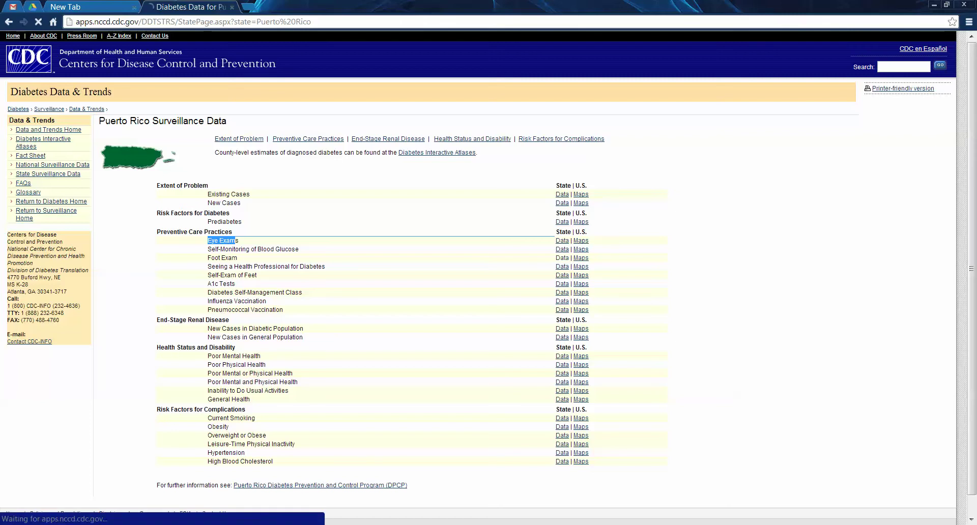
pyautogui.scroll(-3, 479, 277)
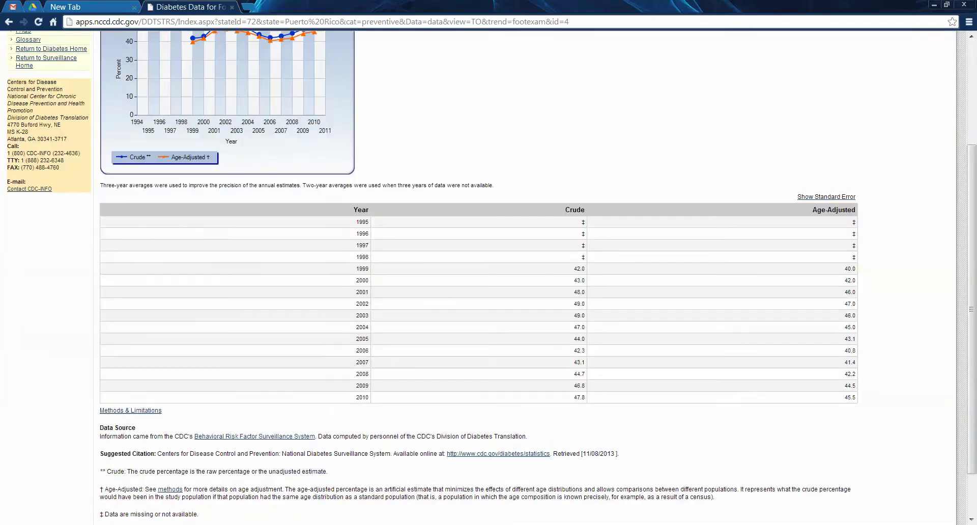
pyautogui.scroll(2, 478, 278)
pyautogui.hotkey('alt', 'Left')
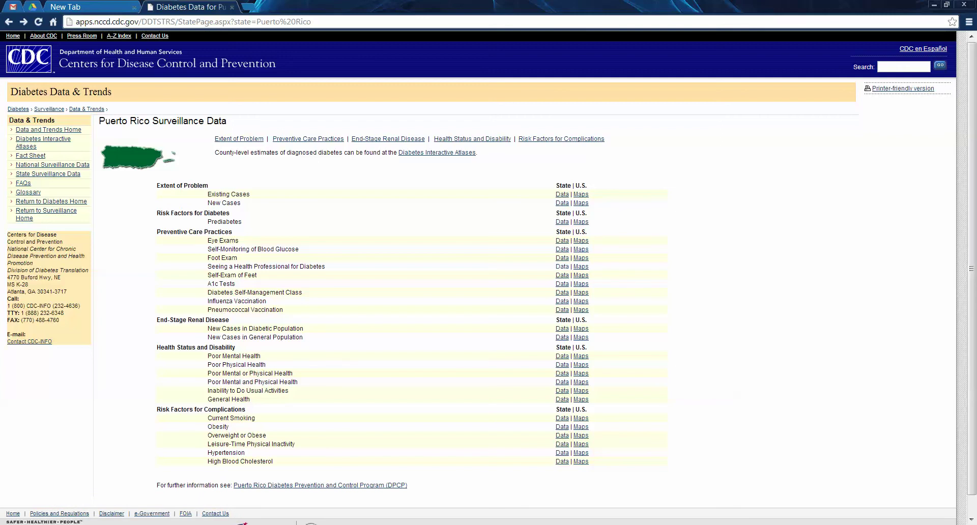
# View the data for Seeing a Health Professional for Diabetes and return to the Puerto Rico list.
pyautogui.click(562, 266)
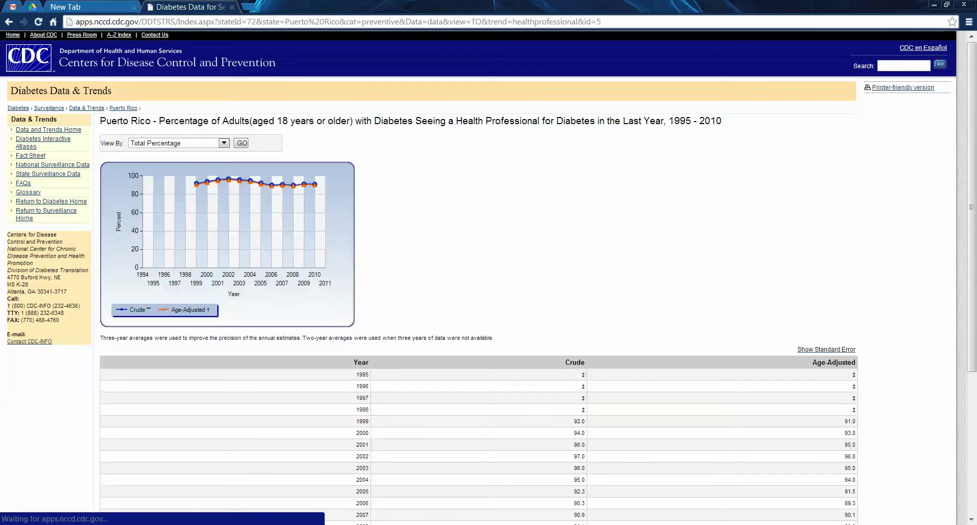
pyautogui.scroll(-3, 562, 266)
pyautogui.scroll(3, 478, 278)
pyautogui.click(9, 22)
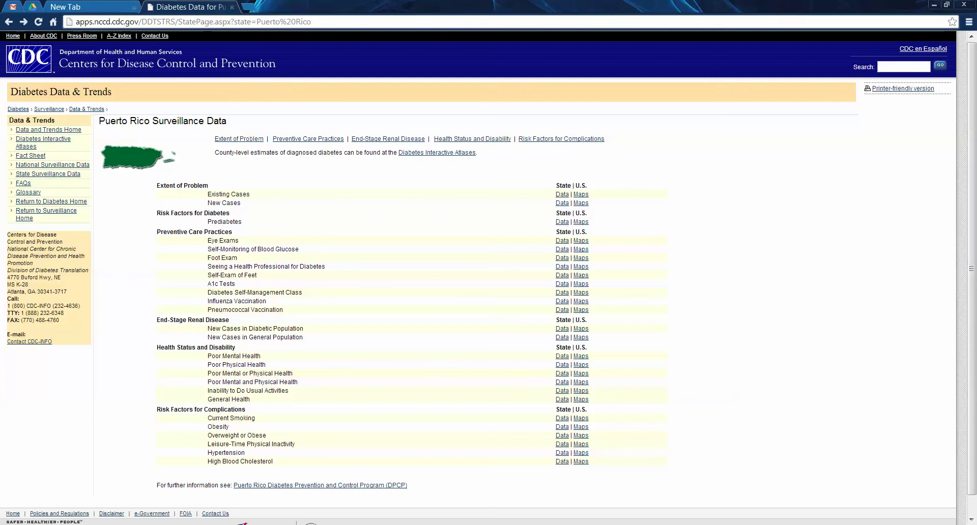
# Open Puerto Rico's Influenza Vaccination data and review its chart and yearly table.
pyautogui.click(562, 301)
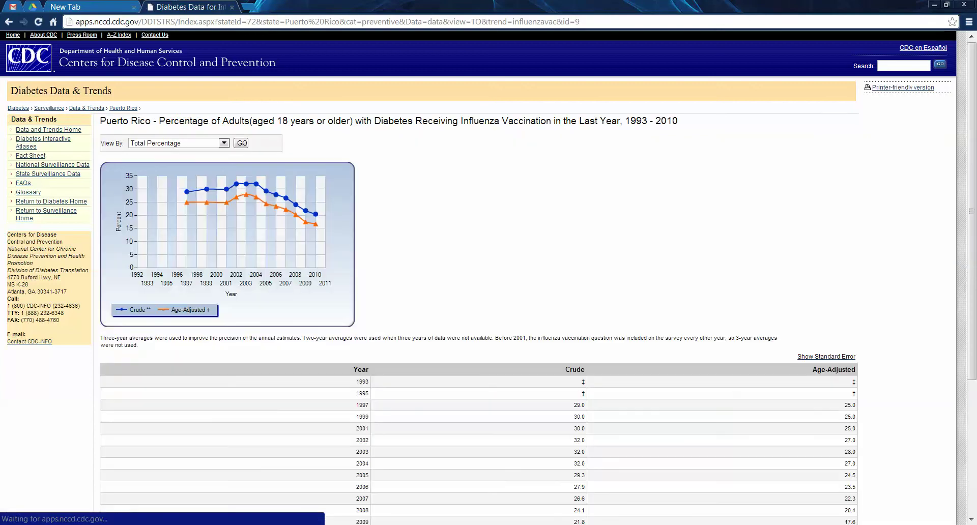
pyautogui.scroll(-3, 478, 278)
pyautogui.scroll(2, 478, 278)
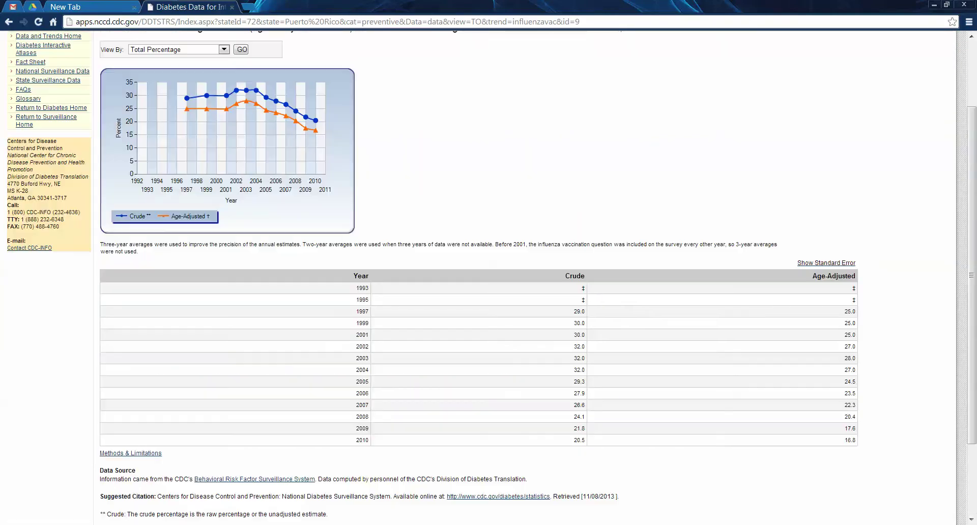
pyautogui.scroll(2, 479, 278)
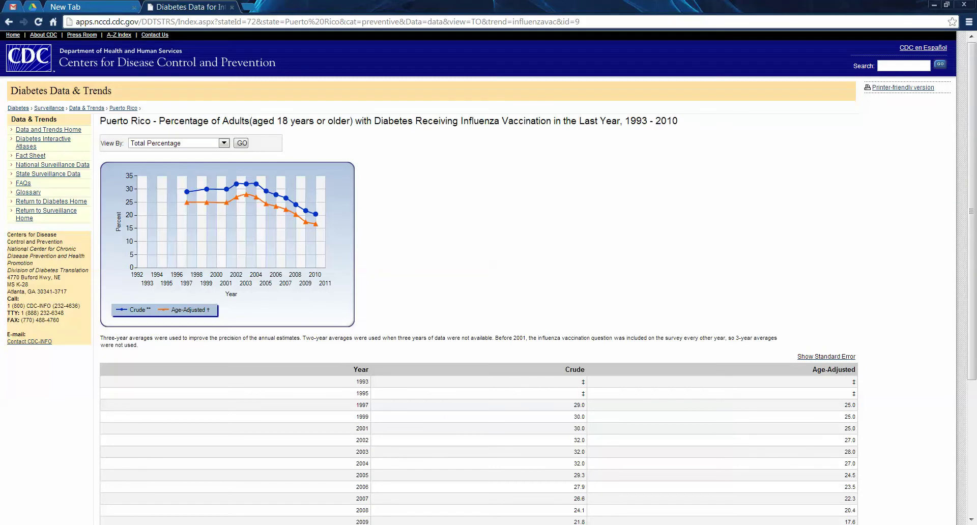
# Highlight the influenza vaccination data set's title and compare its description with the Year and Crude columns.
pyautogui.moveTo(678, 121); pyautogui.dragTo(100, 121)
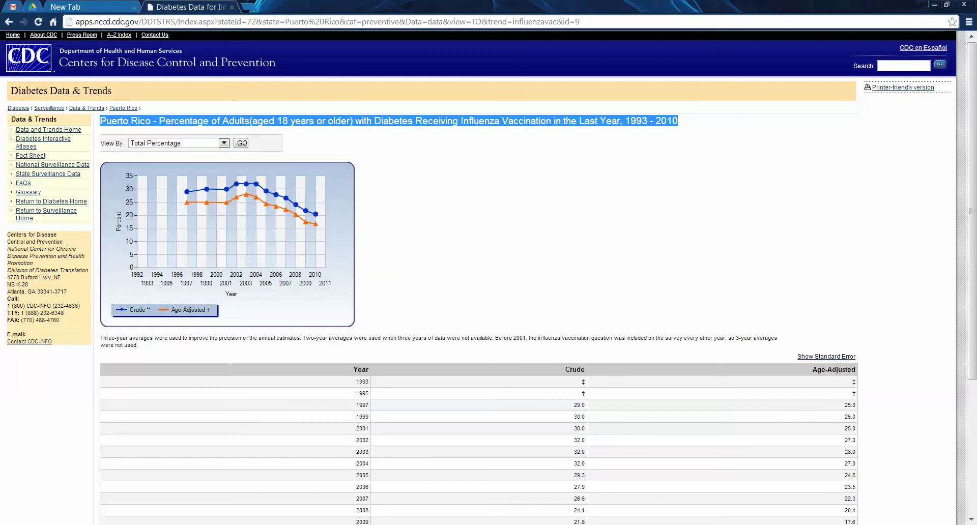
pyautogui.click(492, 264)
pyautogui.moveTo(441, 121); pyautogui.dragTo(678, 121)
pyautogui.scroll(-2, 478, 277)
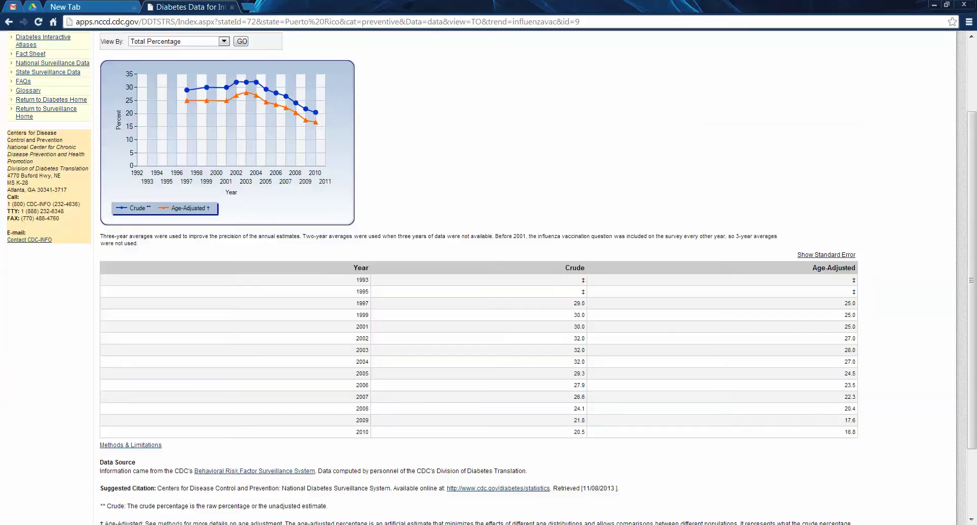
pyautogui.scroll(2, 479, 277)
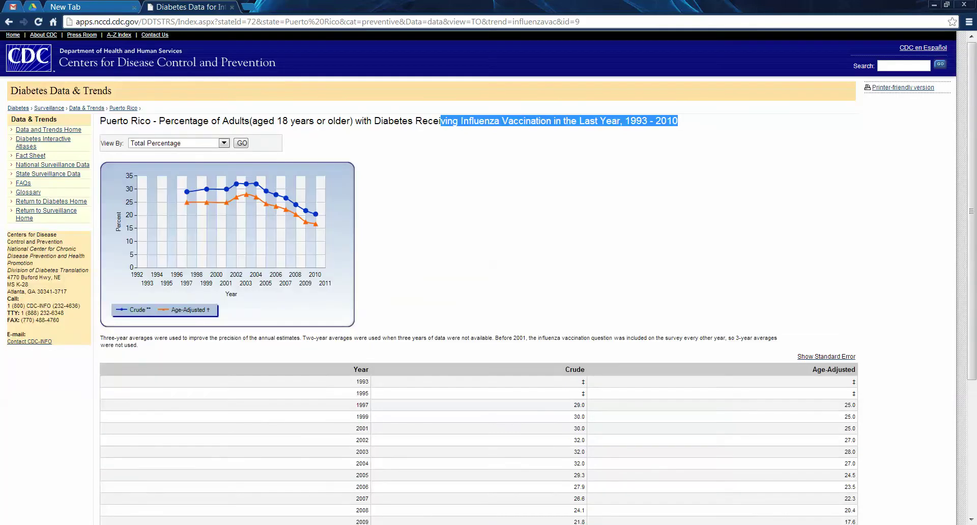
pyautogui.scroll(-2, 478, 278)
# Search the computer for Excel and launch Microsoft Excel 2010 with a blank workbook.
pyautogui.press('super')
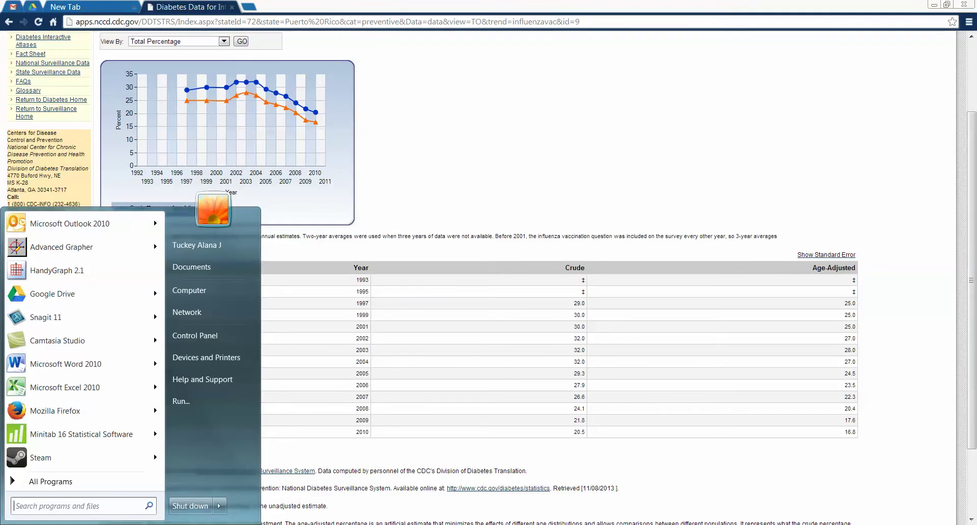
pyautogui.moveTo(155, 388)
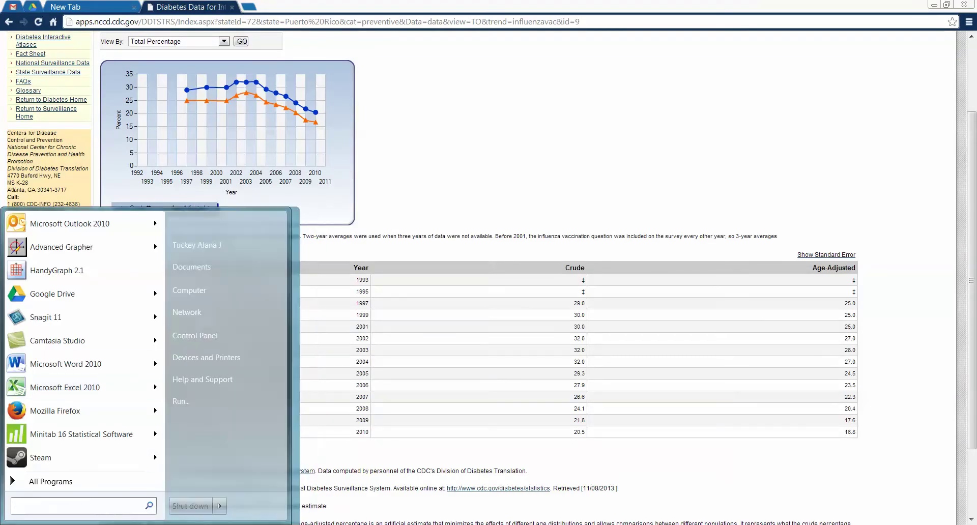
pyautogui.write('Excel')
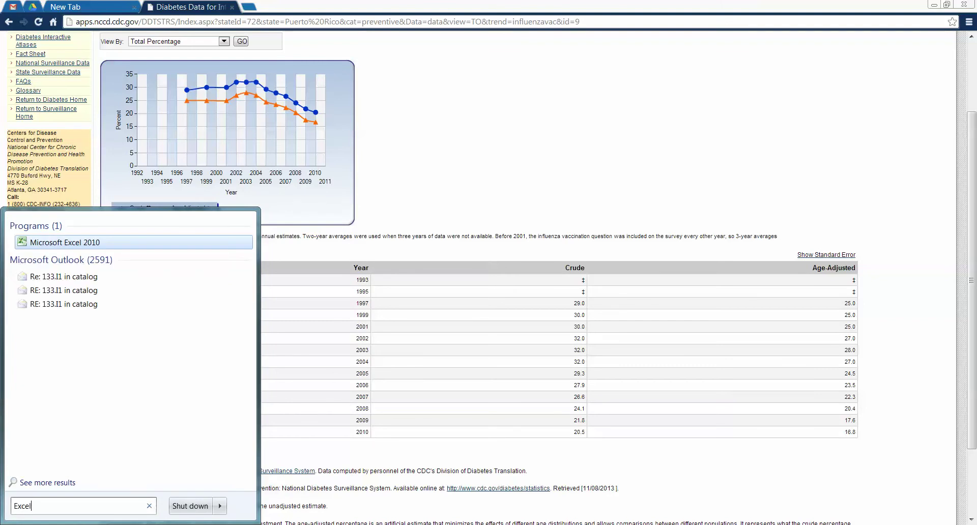
pyautogui.press('Return')
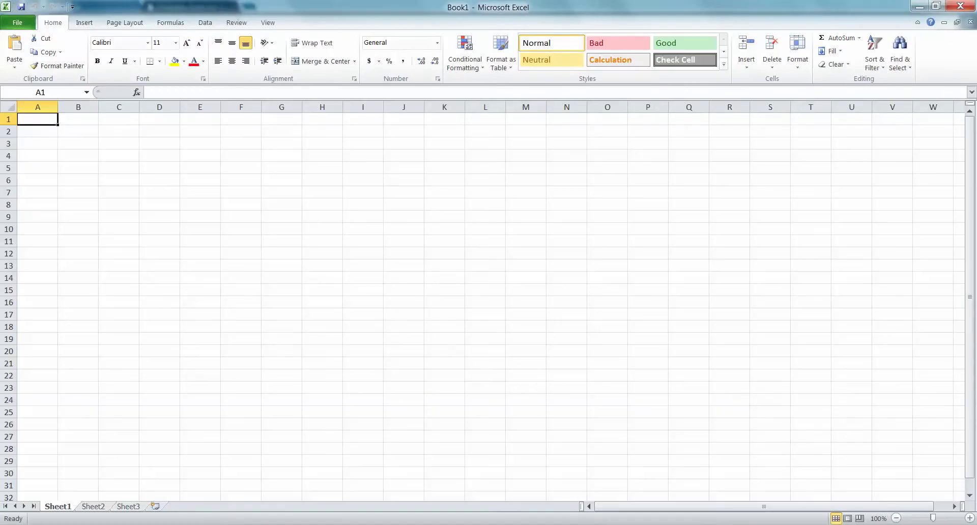
pyautogui.press('super')
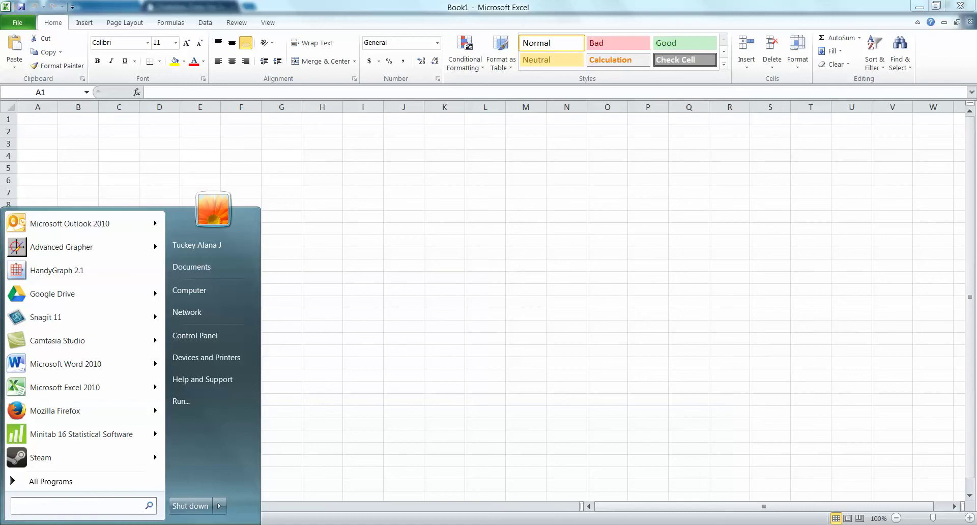
pyautogui.write('Excel')
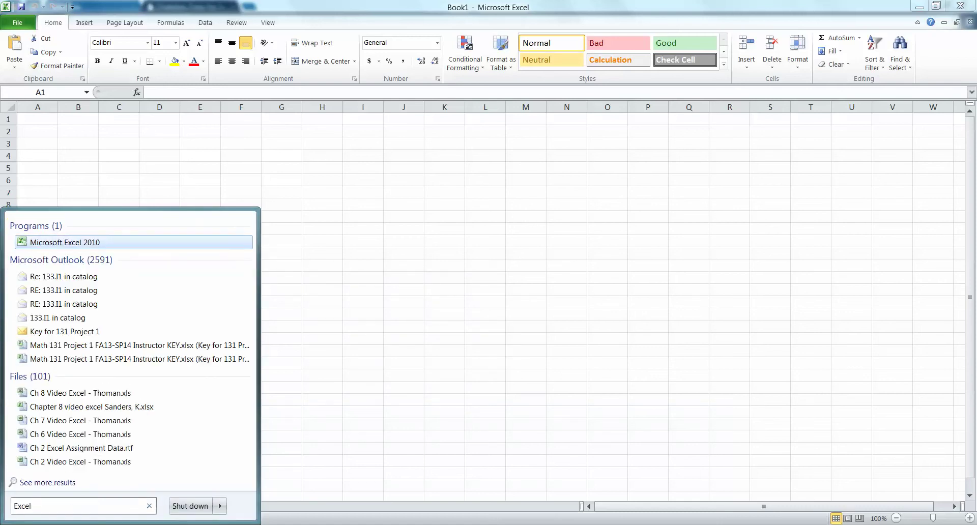
pyautogui.press('super')
# Zoom the worksheet to 160% and fit its window beside the CDC table so the Year column stays readable.
pyautogui.click(322, 339)
pyautogui.scroll(4, 322, 339)
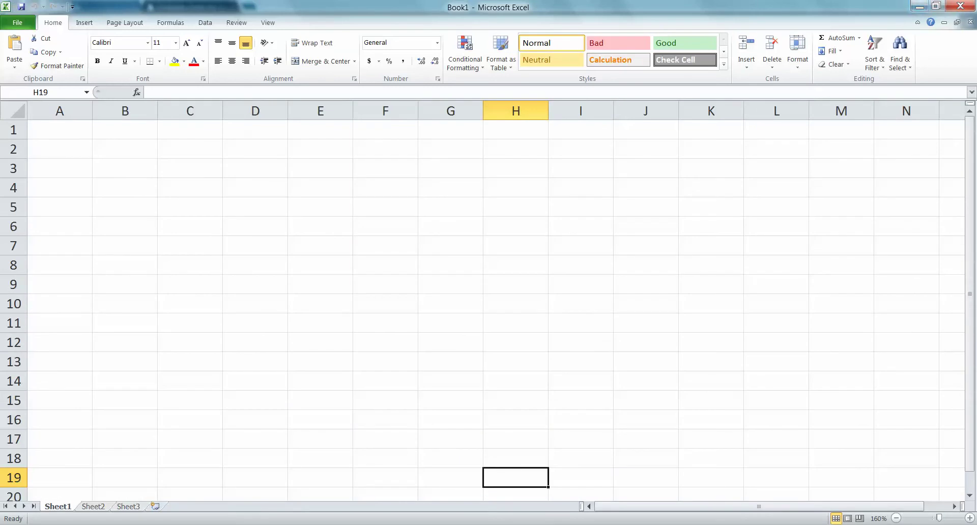
pyautogui.click(936, 5)
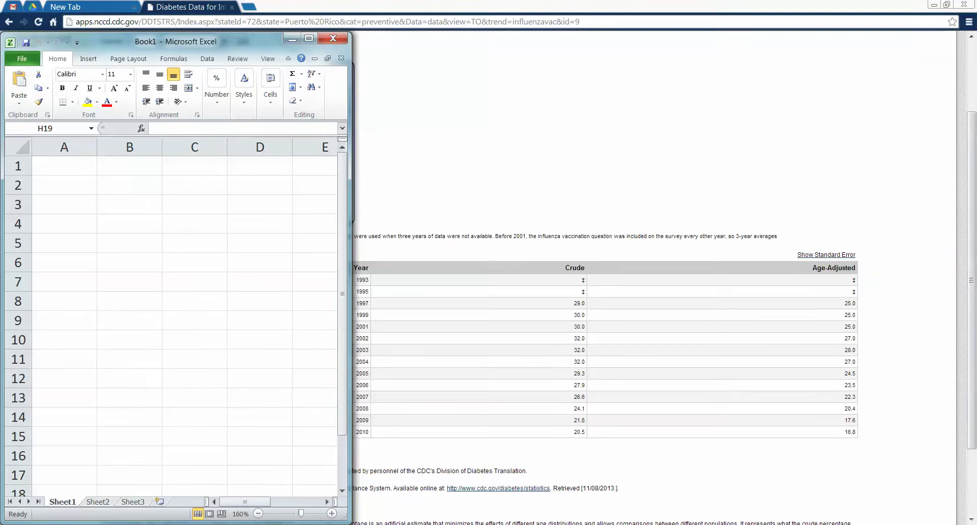
pyautogui.click(64, 166)
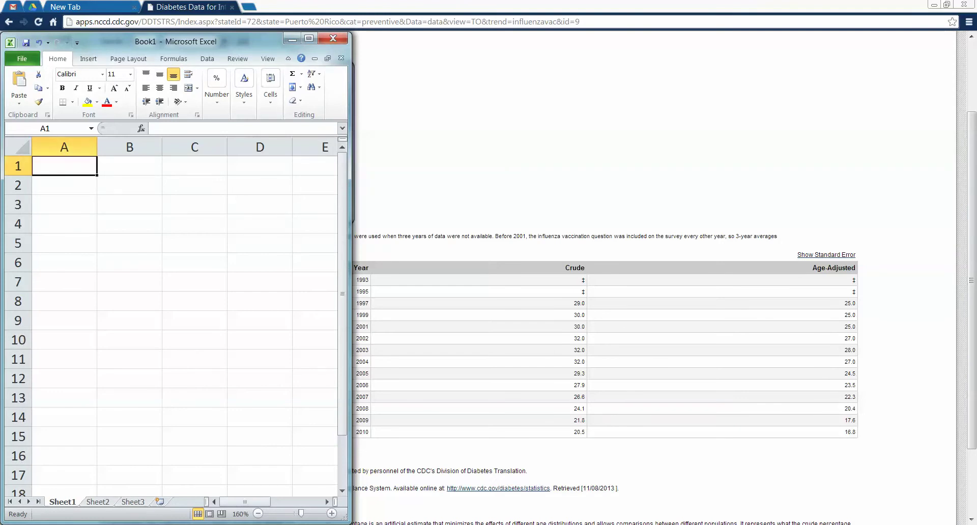
pyautogui.moveTo(175, 41); pyautogui.dragTo(174, 13)
pyautogui.moveTo(350, 252); pyautogui.dragTo(322, 252)
# Enter the column heading Year in cell A1.
pyautogui.click(128, 138)
pyautogui.click(63, 138)
pyautogui.write('Year')
pyautogui.press('Return')
pyautogui.write('0')
pyautogui.press('BackSpace')
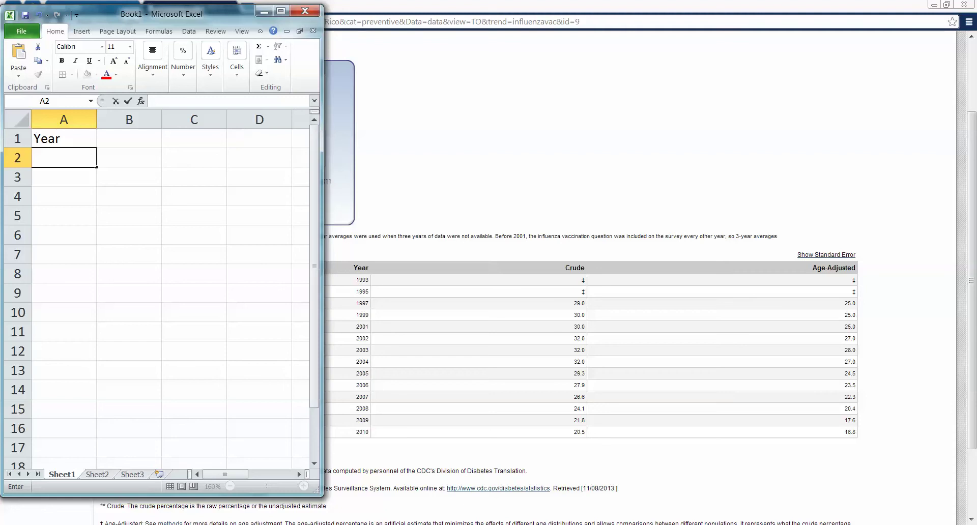
# Enter the years 1997, 1999 and each year from 2001 through 2010 in cells A2 to A13.
pyautogui.press('F2')
pyautogui.write('1997')
pyautogui.press('Return')
pyautogui.write('1999')
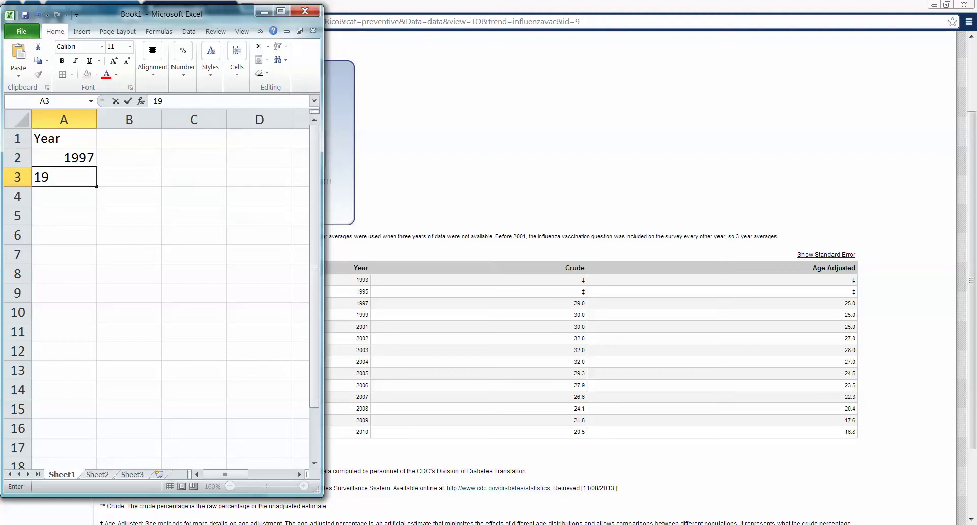
pyautogui.press('Return')
pyautogui.write('2001')
pyautogui.press('Return')
pyautogui.write('2002')
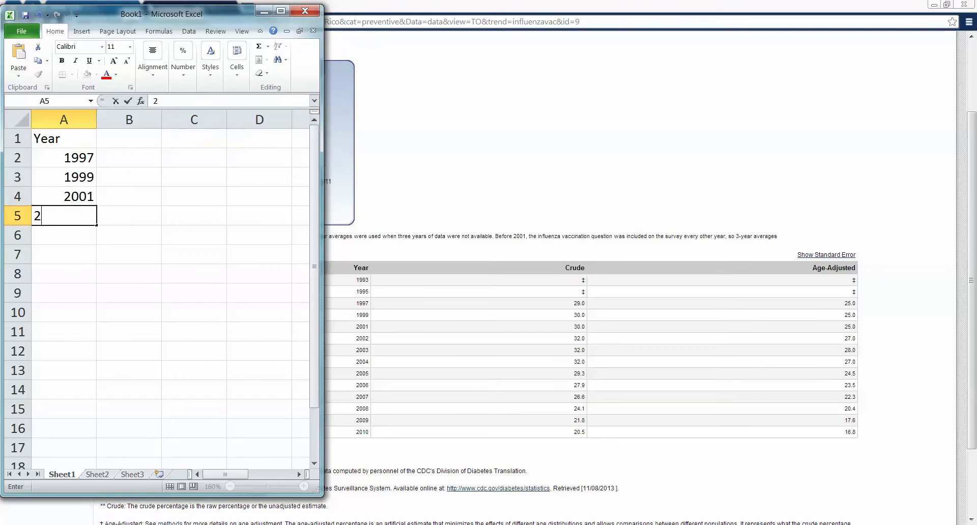
pyautogui.press('Return')
pyautogui.write('2003')
pyautogui.press('Return')
pyautogui.write('2004')
pyautogui.press('Return')
pyautogui.write('2005')
pyautogui.press('Return')
pyautogui.write('2006')
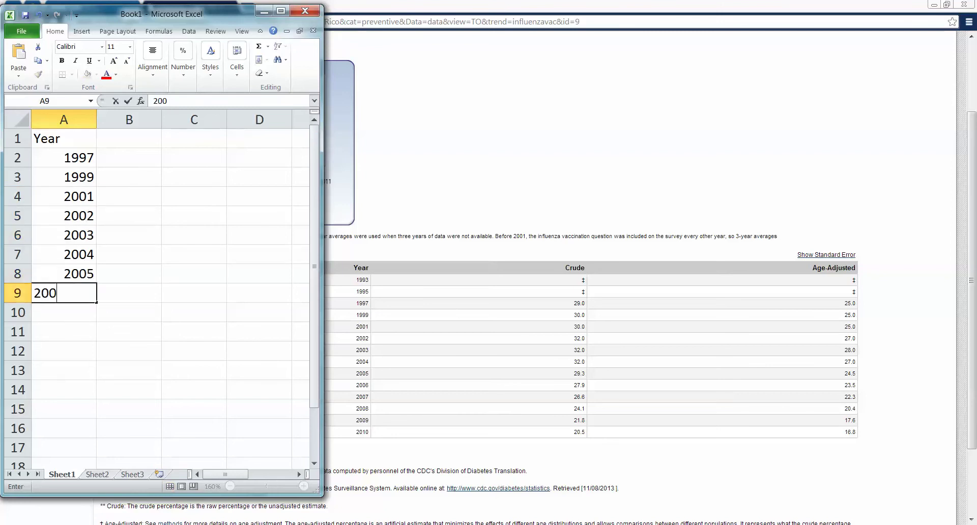
pyautogui.press('Return')
pyautogui.write('2007')
pyautogui.press('Return')
pyautogui.write('2008')
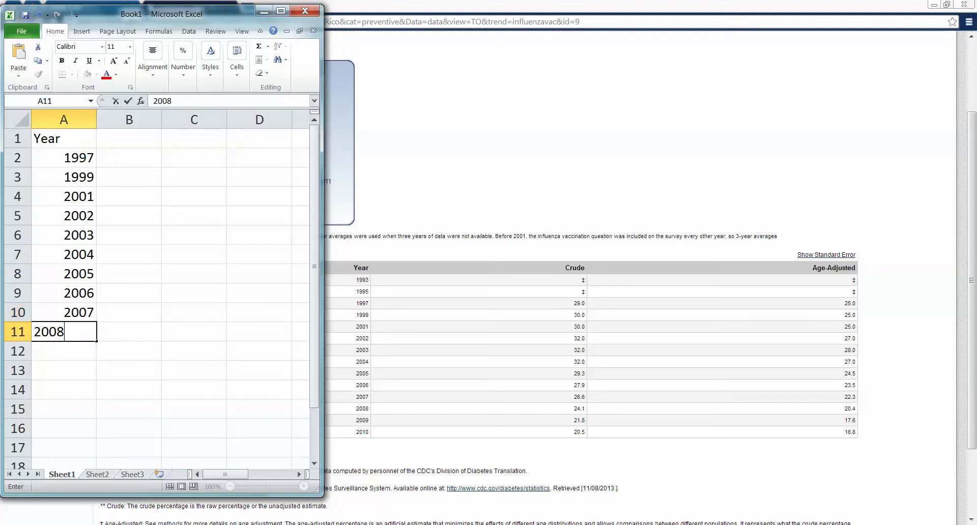
pyautogui.press('Return')
pyautogui.write('2009')
pyautogui.press('Return')
pyautogui.write('2010')
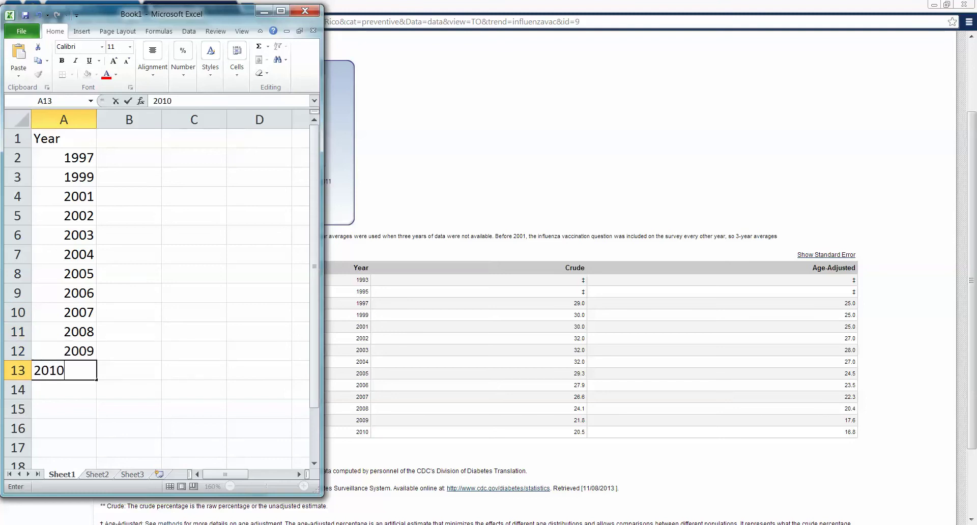
pyautogui.press('Return')
# Select cell B1 at the head of the empty column beside the years.
pyautogui.press('Up')
pyautogui.press('Right')
pyautogui.press('Up')
pyautogui.press('Up')
pyautogui.press('Up')
pyautogui.press('Up')
pyautogui.press('Up')
pyautogui.press('Up')
pyautogui.press('Up')
pyautogui.press('Up')
pyautogui.press('Up')
pyautogui.press('Up')
pyautogui.press('Up')
pyautogui.press('Up')
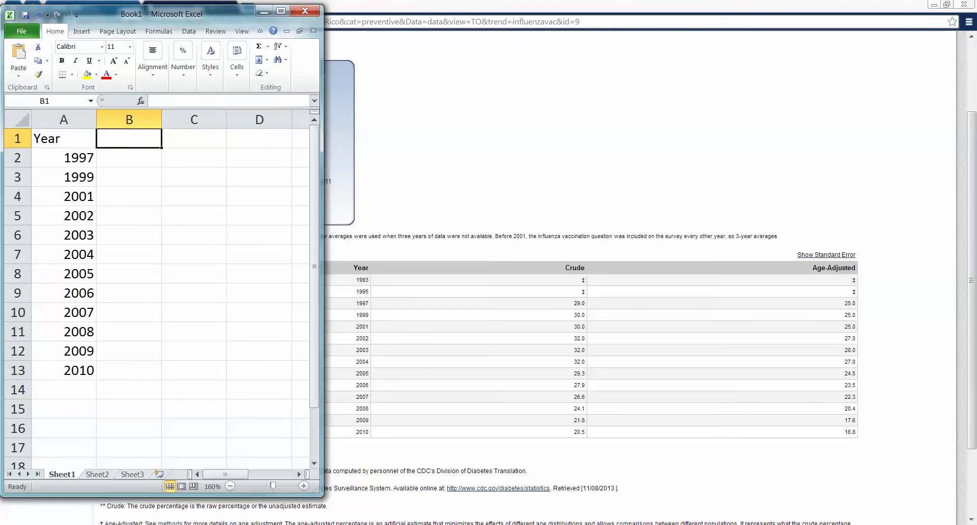
# Switch to the CDC page in the browser and examine the influenza vaccination title, table and notes for what the data represents.
pyautogui.hotkey('alt', 'Tab')
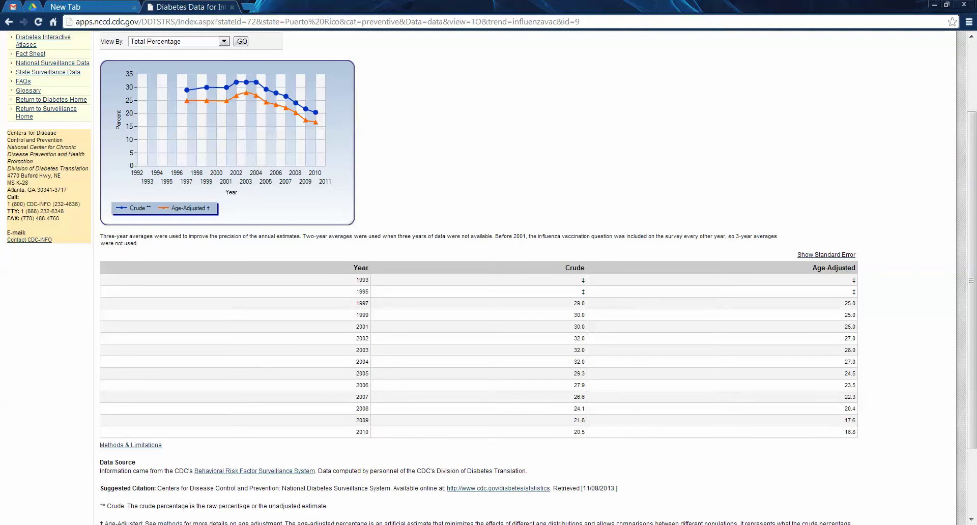
pyautogui.scroll(2, 489, 278)
pyautogui.scroll(-4, 489, 278)
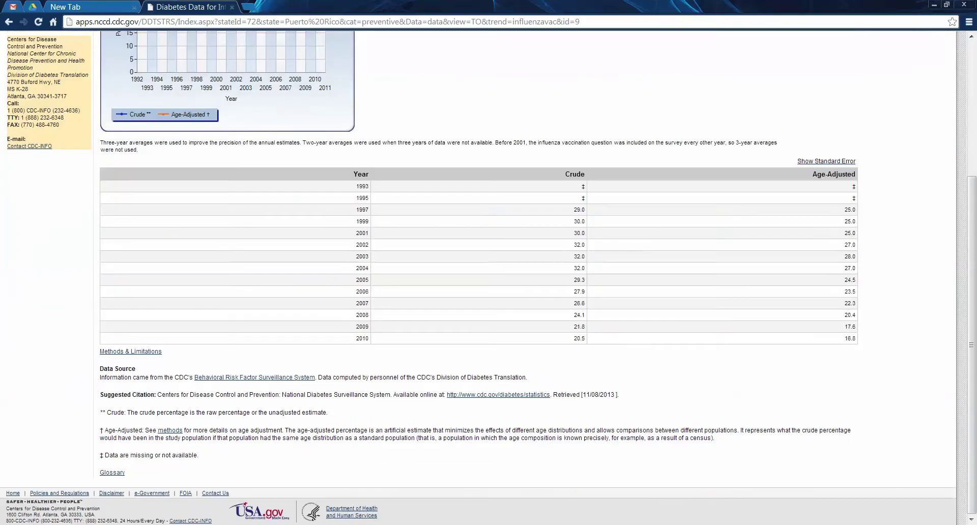
pyautogui.scroll(4, 489, 278)
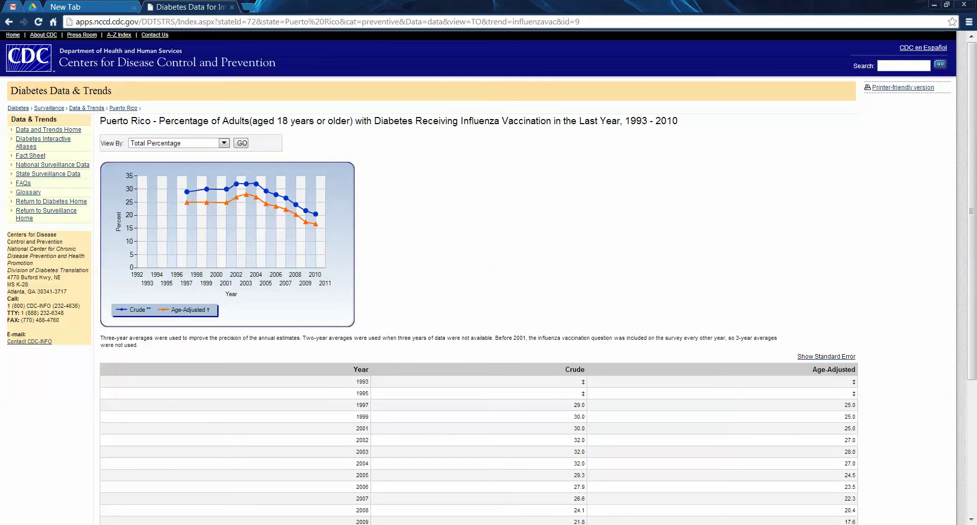
pyautogui.moveTo(566, 121); pyautogui.dragTo(402, 120)
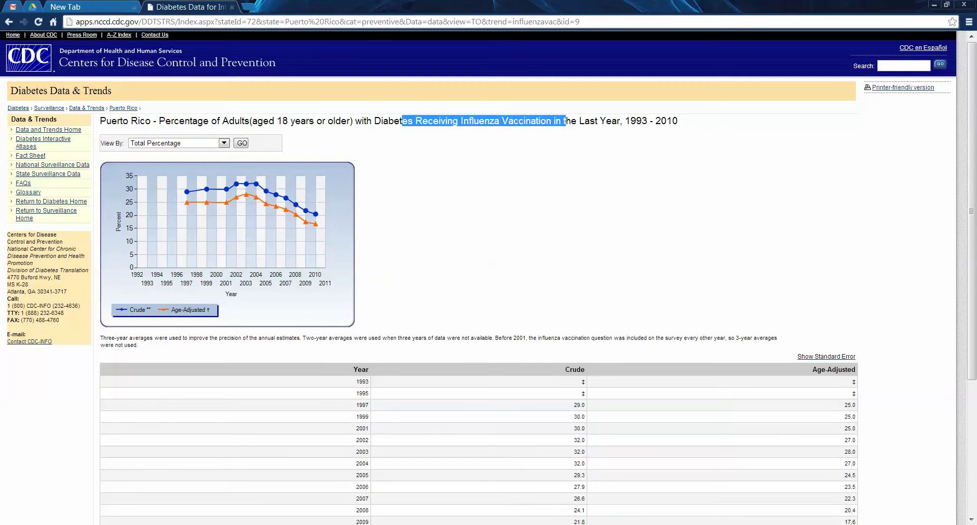
pyautogui.click(402, 121)
pyautogui.moveTo(678, 121); pyautogui.dragTo(100, 120)
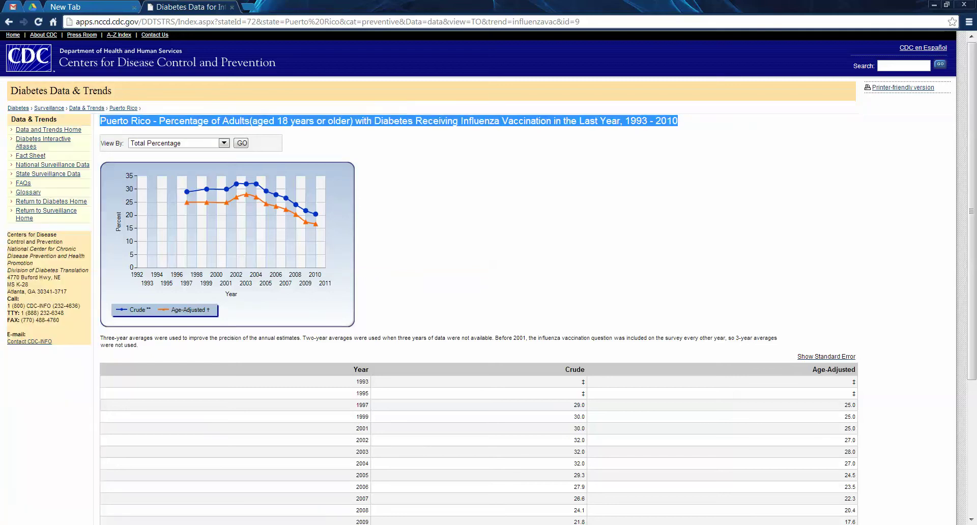
pyautogui.click(100, 120)
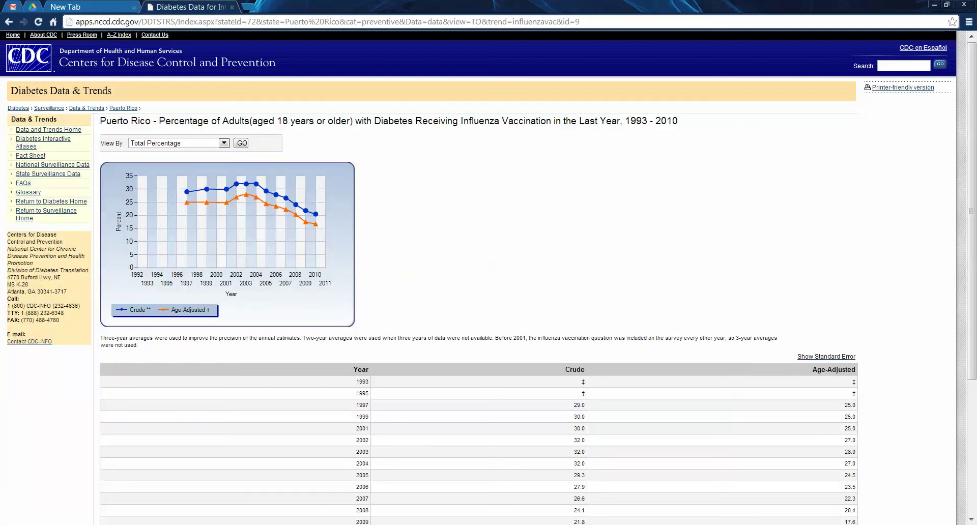
pyautogui.scroll(-3, 488, 278)
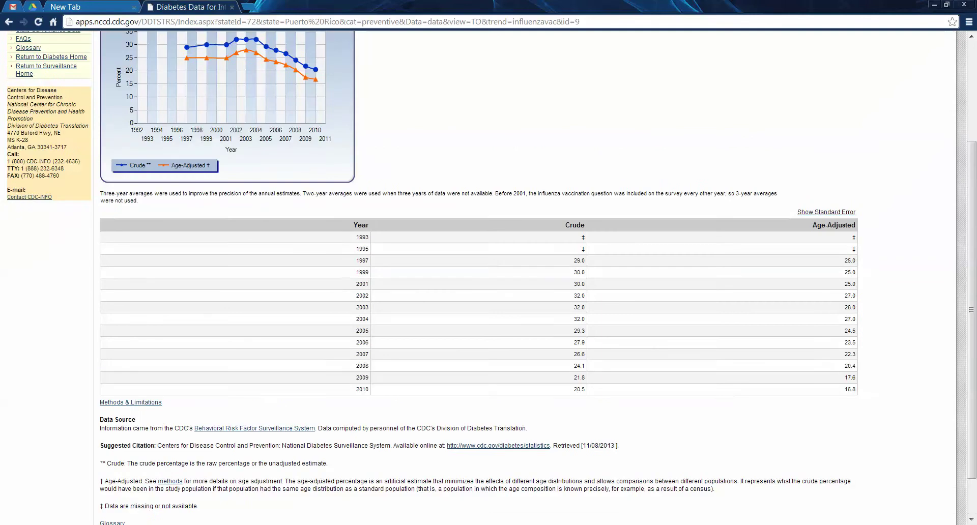
pyautogui.scroll(1, 488, 278)
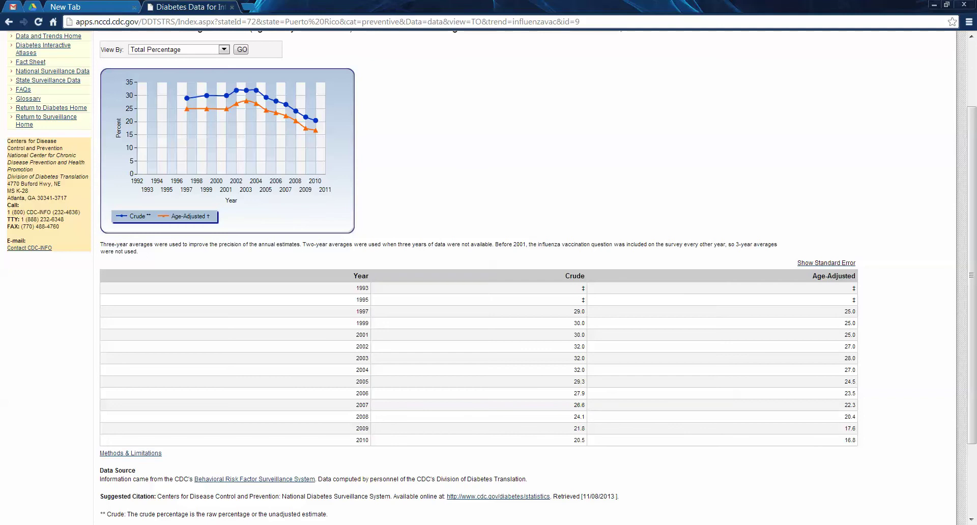
# Switch back to Excel and enter the column heading Percentage in cell B1.
pyautogui.moveTo(264, 524)
pyautogui.click(265, 473)
pyautogui.write('ercentage')
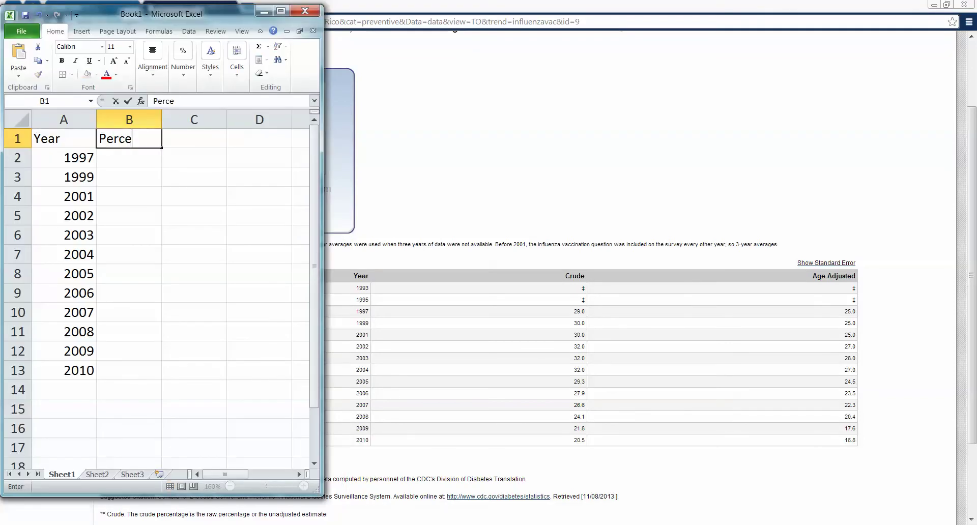
pyautogui.press('Return')
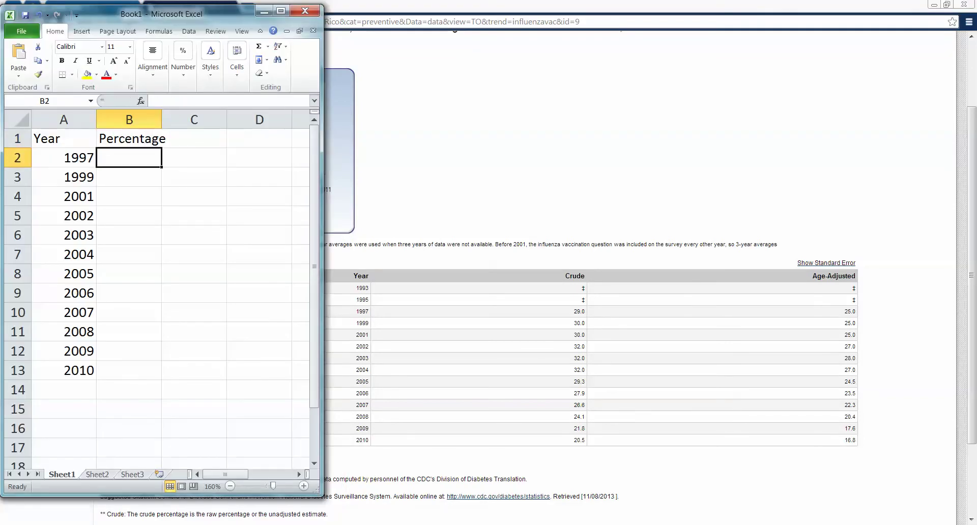
# Enter the crude percentages 29, 30, 30, 32, 32, 32, 29.3, 27.9, 26.6, 24.1, 21.8 and 20.5 in cells B2 to B13.
pyautogui.write('29')
pyautogui.press('Return')
pyautogui.write('30')
pyautogui.press('Return')
pyautogui.write('30')
pyautogui.press('Return')
pyautogui.write('32')
pyautogui.press('Return')
pyautogui.write('32')
pyautogui.press('Return')
pyautogui.write('32')
pyautogui.press('Return')
pyautogui.write('29.3')
pyautogui.press('Return')
pyautogui.write('27.9')
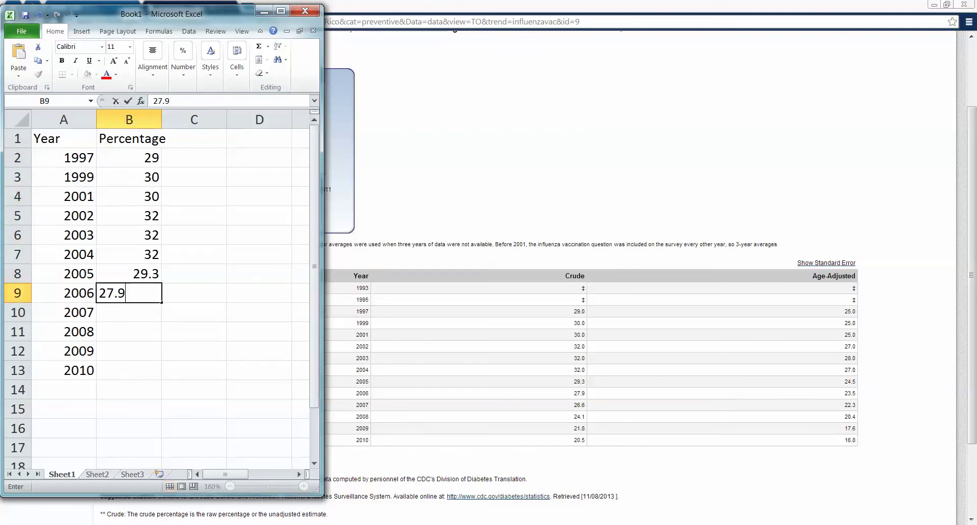
pyautogui.press('Return')
pyautogui.write('26.6')
pyautogui.press('Return')
pyautogui.write('24.1')
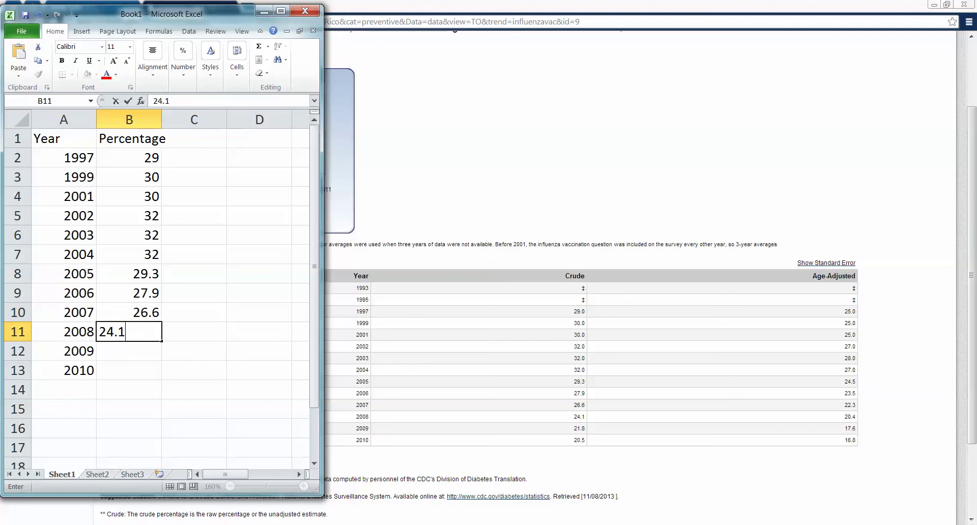
pyautogui.press('Return')
pyautogui.write('21.8')
pyautogui.press('Return')
pyautogui.write('20.5')
pyautogui.press('Return')
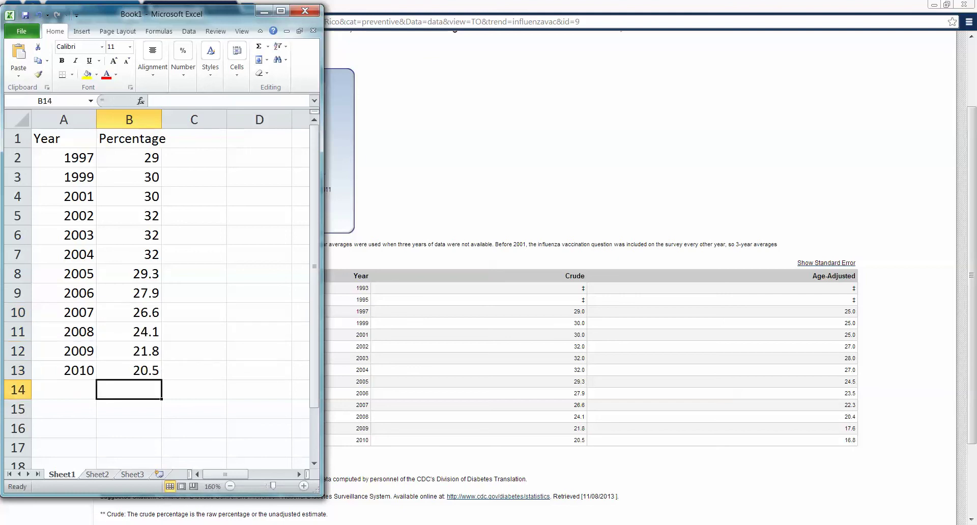
# AutoFit the widths of columns A and B to their contents.
pyautogui.moveTo(129, 120); pyautogui.dragTo(64, 120)
pyautogui.click(160, 138)
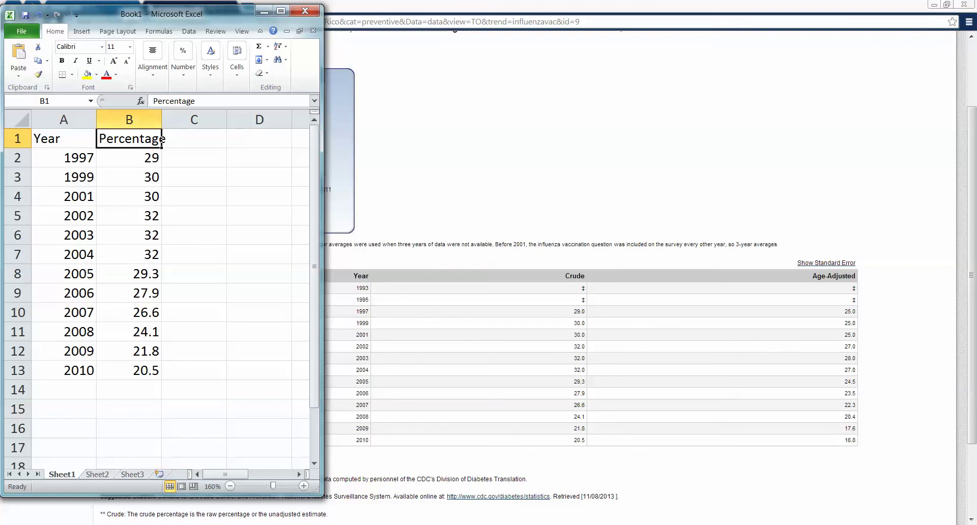
pyautogui.doubleClick(162, 120)
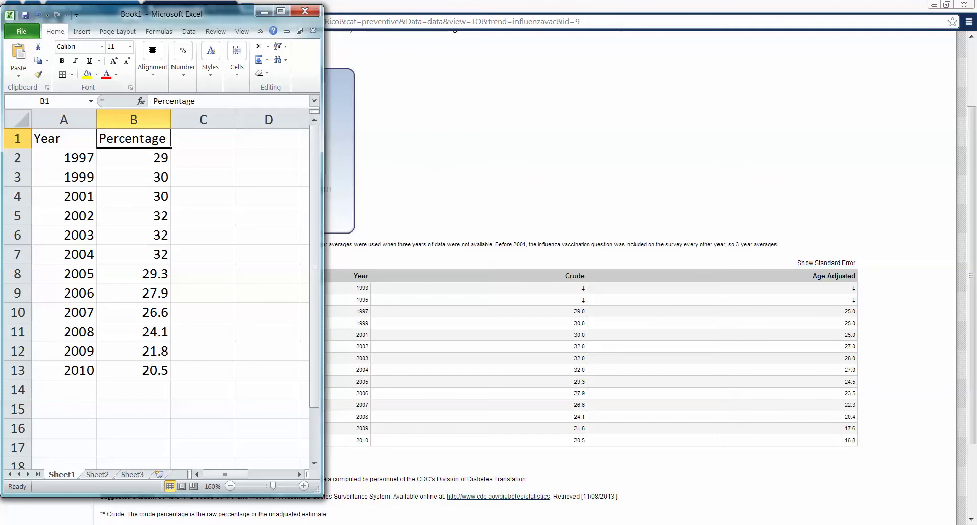
pyautogui.click(64, 120)
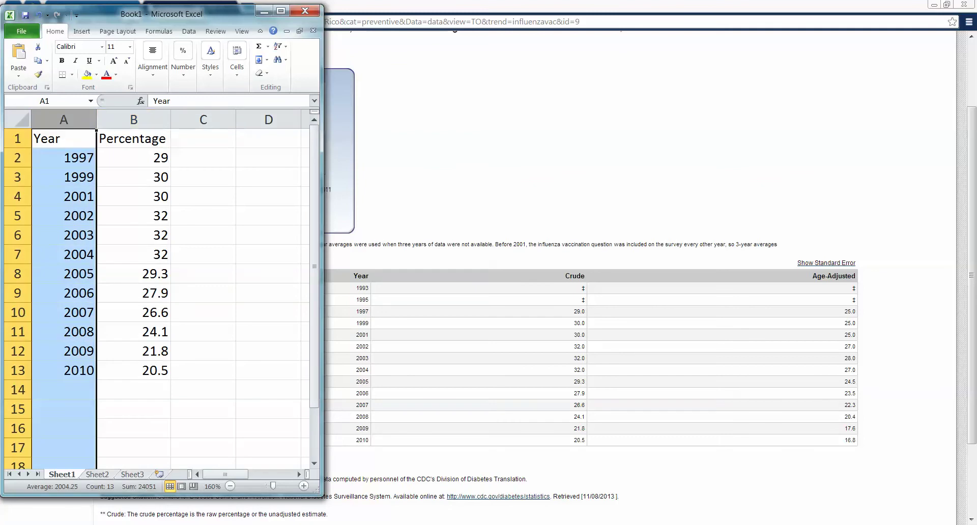
pyautogui.doubleClick(96, 120)
pyautogui.click(105, 177)
pyautogui.moveTo(68, 120); pyautogui.dragTo(77, 120)
pyautogui.click(54, 139)
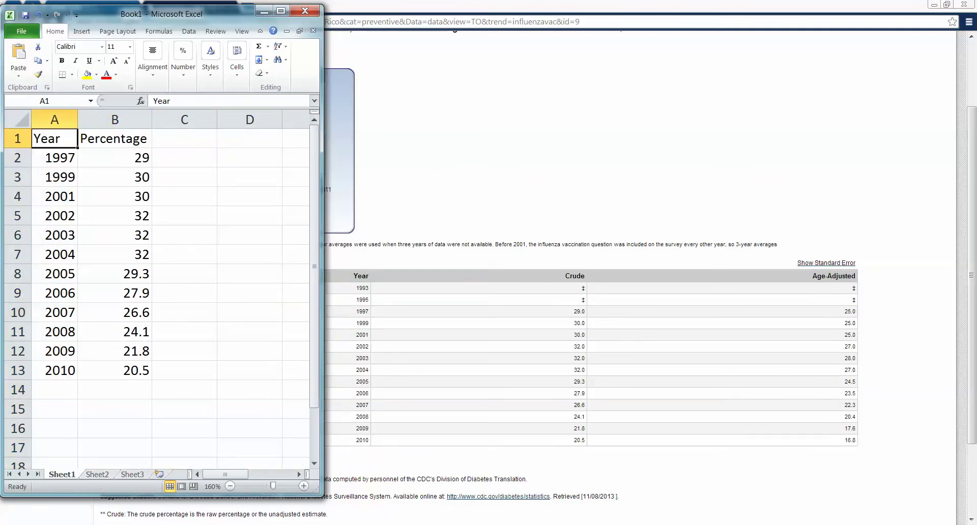
# Apply all borders to the table in A1:B13 and center its contents.
pyautogui.click(281, 11)
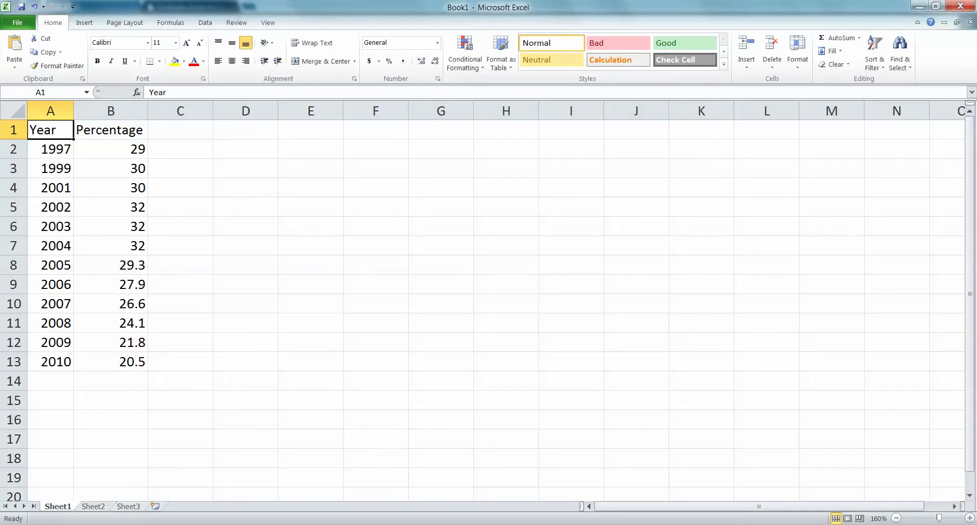
pyautogui.moveTo(133, 362); pyautogui.dragTo(50, 130)
pyautogui.click(159, 61)
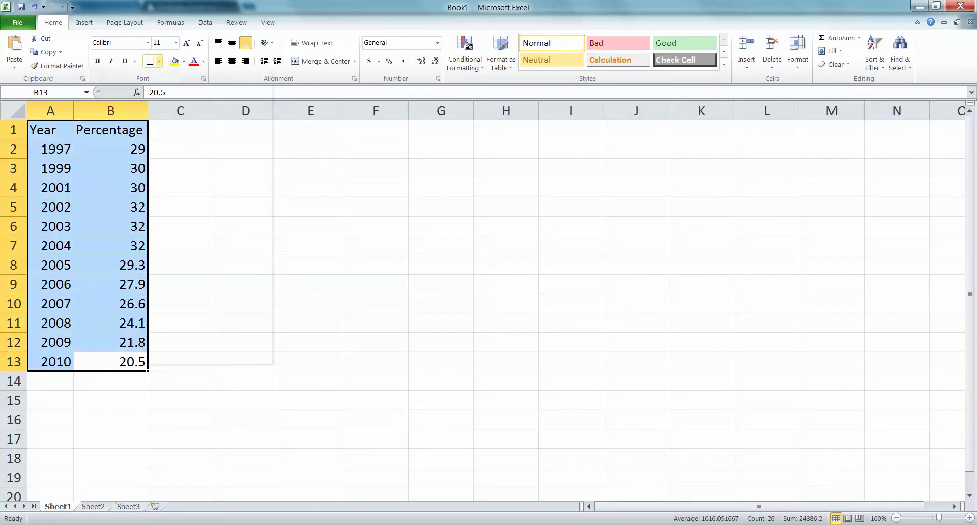
pyautogui.click(178, 160)
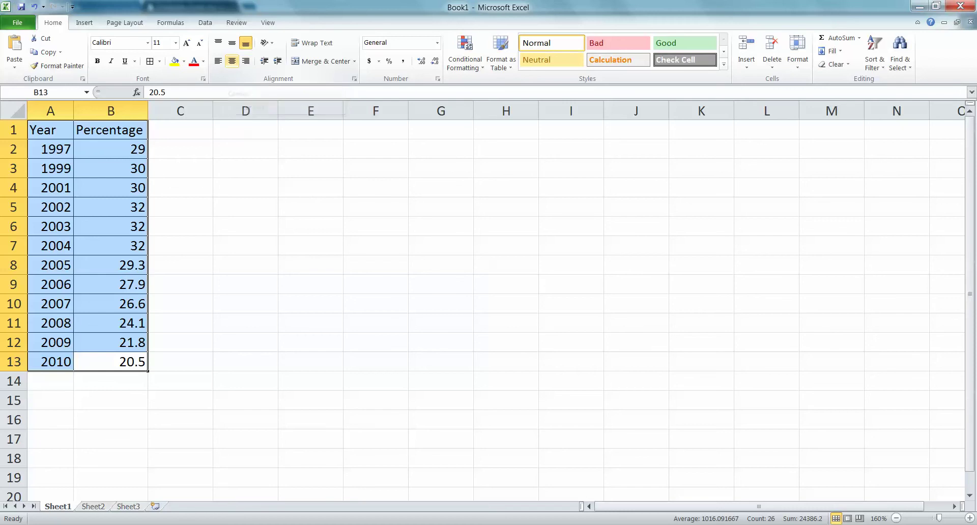
pyautogui.click(231, 61)
pyautogui.click(50, 207)
# Make the Year and Percentage headings bold and give them a light gray fill.
pyautogui.moveTo(50, 130); pyautogui.dragTo(111, 130)
pyautogui.moveTo(50, 130); pyautogui.dragTo(111, 130)
pyautogui.click(97, 61)
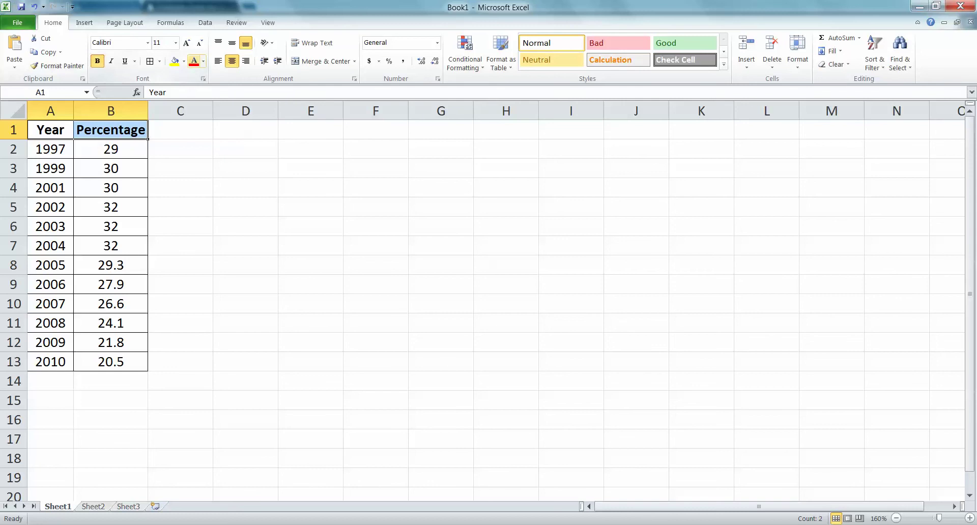
pyautogui.click(184, 61)
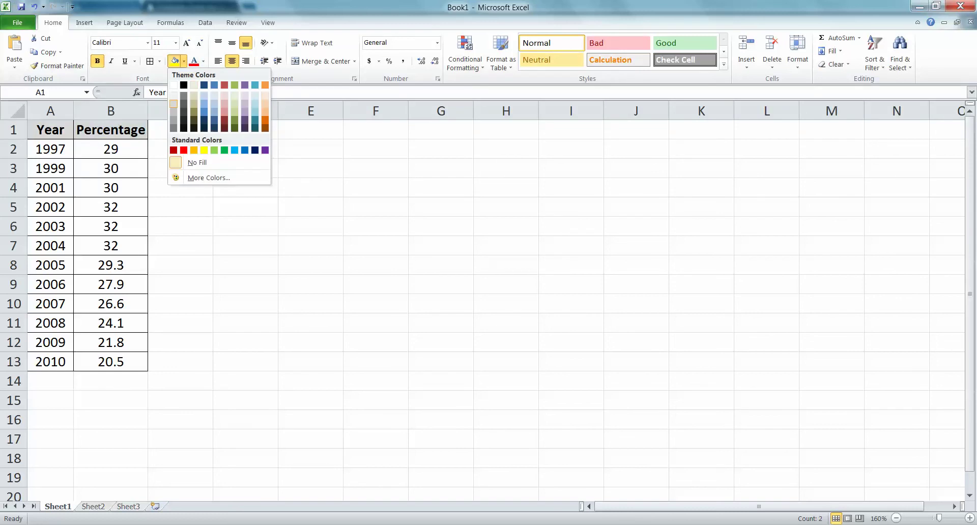
pyautogui.click(173, 104)
pyautogui.click(110, 207)
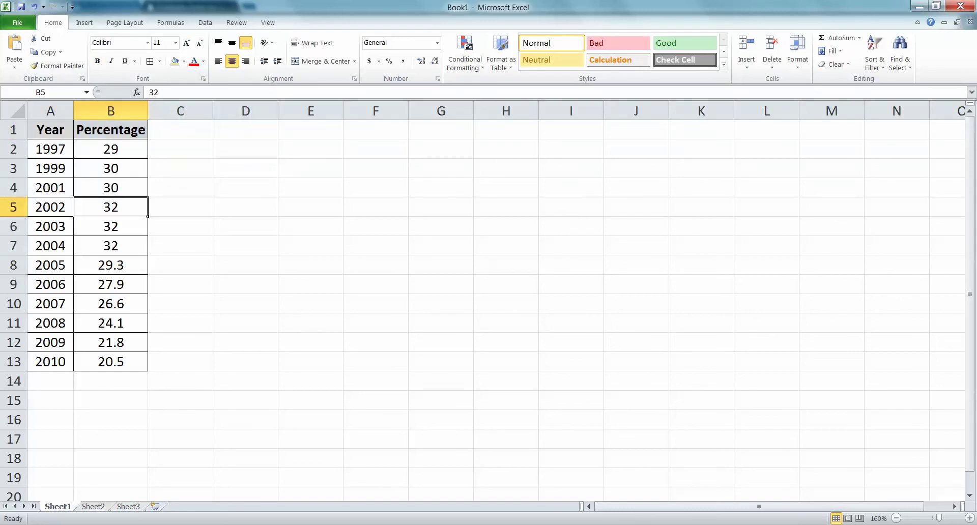
# AutoFit columns A and B again to suit the bold headings.
pyautogui.doubleClick(148, 111)
pyautogui.click(50, 111)
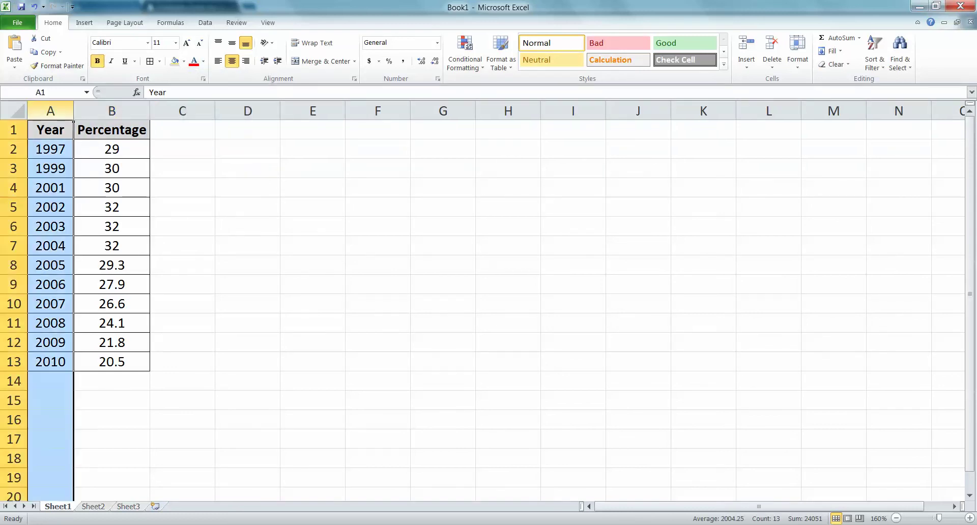
pyautogui.doubleClick(73, 111)
pyautogui.click(238, 207)
pyautogui.click(102, 207)
# Set the font size of the whole table in A1:B13 to 20.
pyautogui.keyDown('ctrl'); pyautogui.scroll(-5, 489, 301); pyautogui.keyUp('ctrl')
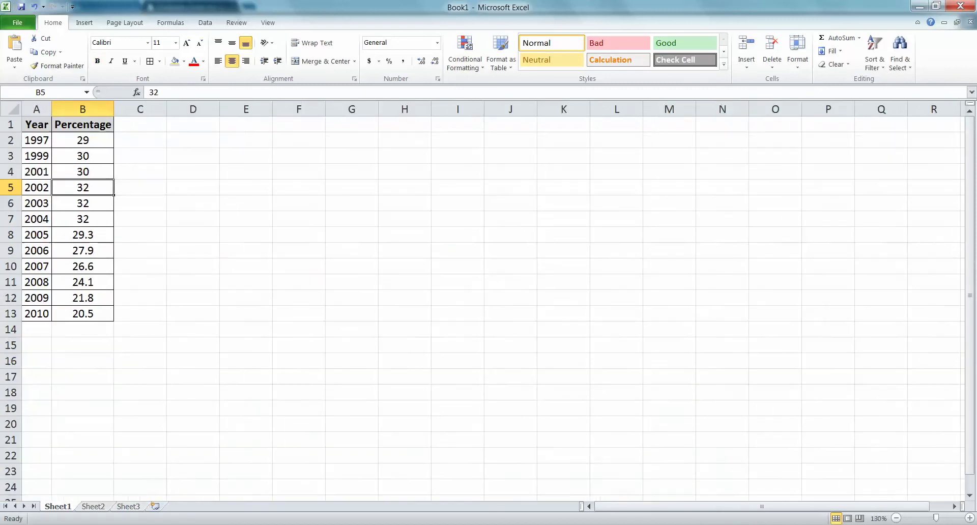
pyautogui.keyDown('ctrl'); pyautogui.scroll(1, 488, 300); pyautogui.keyUp('ctrl')
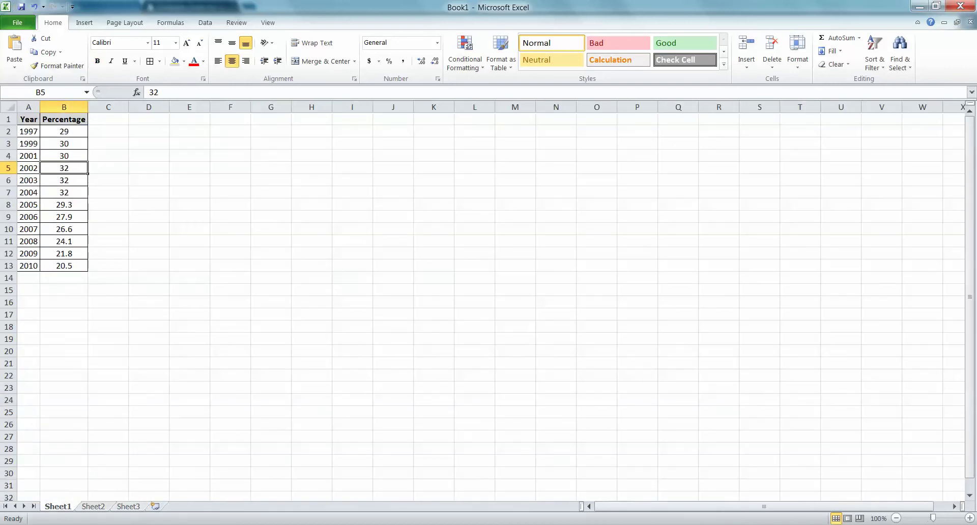
pyautogui.moveTo(63, 266); pyautogui.dragTo(29, 119)
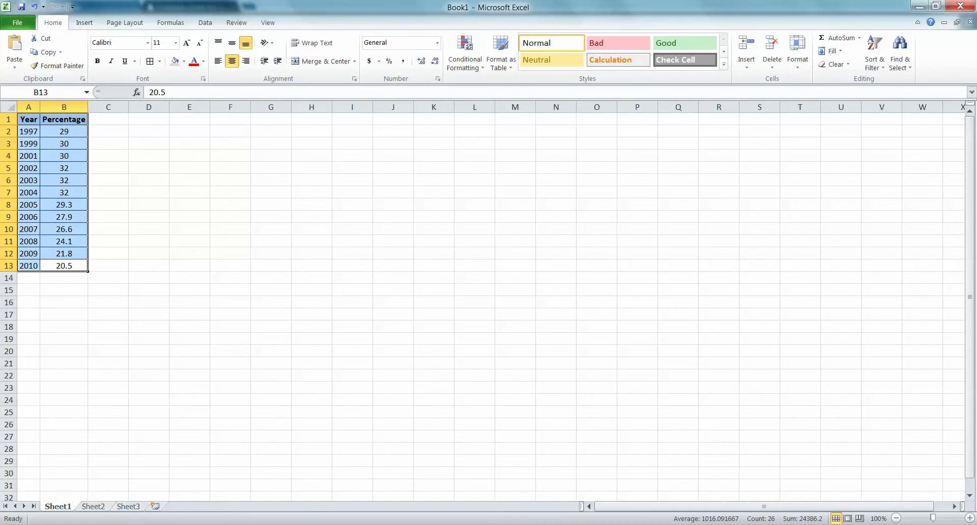
pyautogui.click(176, 43)
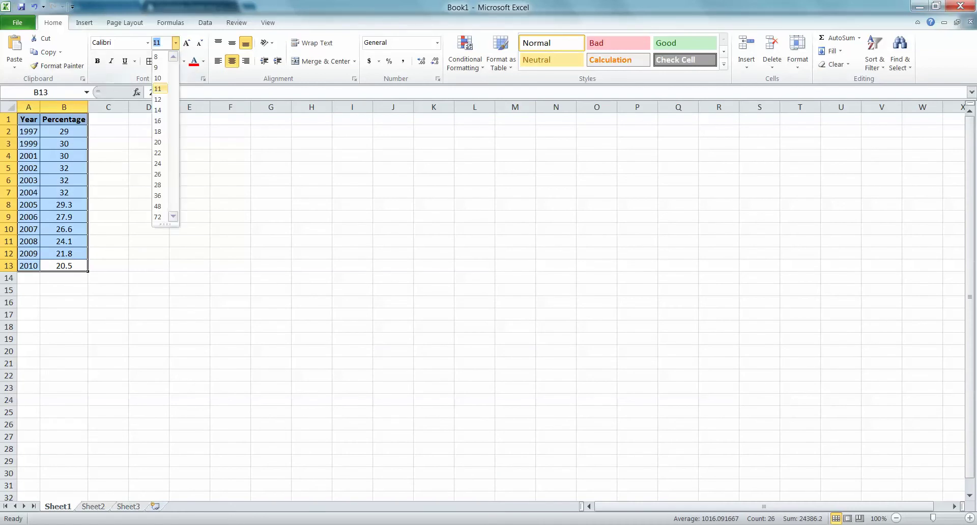
pyautogui.click(159, 142)
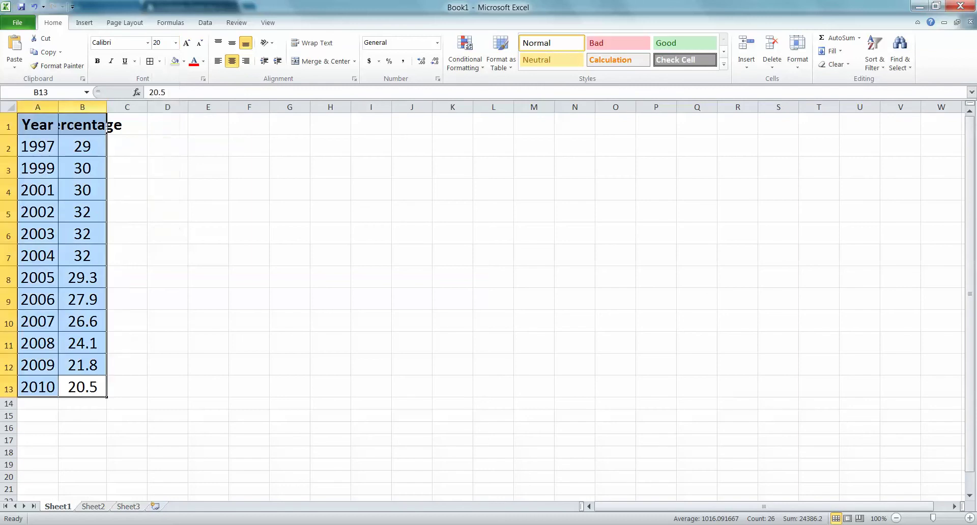
# AutoFit columns A and B to the enlarged table text.
pyautogui.moveTo(82, 107); pyautogui.dragTo(38, 107)
pyautogui.moveTo(107, 107); pyautogui.dragTo(107, 107)
pyautogui.doubleClick(107, 107)
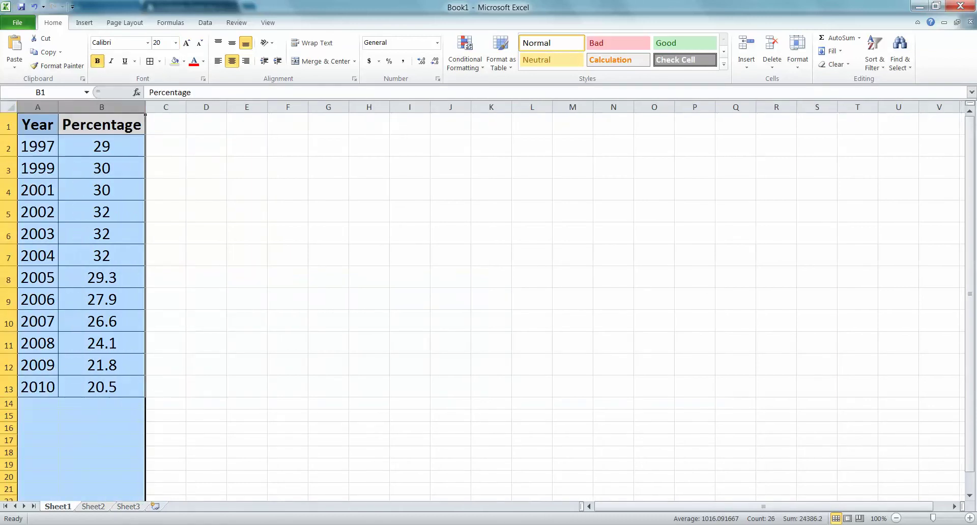
# Increase the font size of the table in A1:B13 to 24 and AutoFit the Percentage column.
pyautogui.click(102, 146)
pyautogui.moveTo(38, 125); pyautogui.dragTo(102, 387)
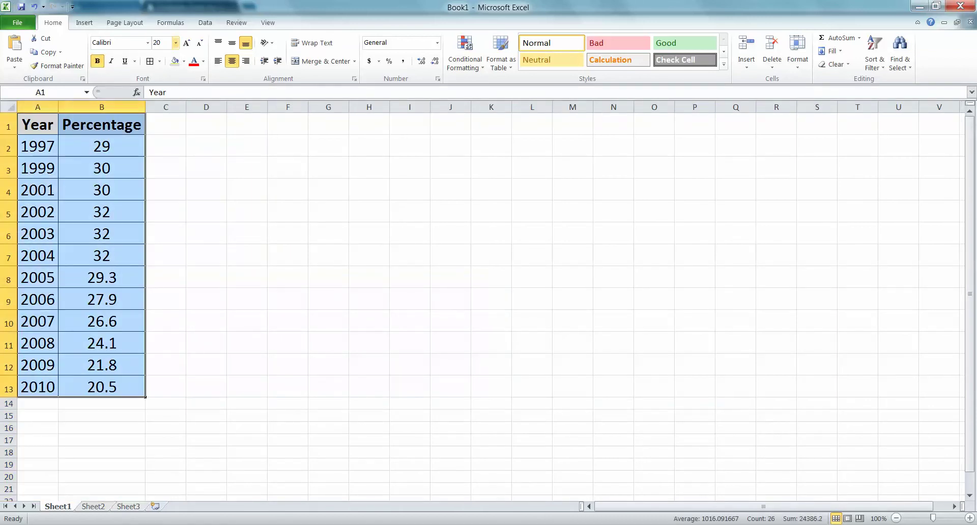
pyautogui.click(175, 43)
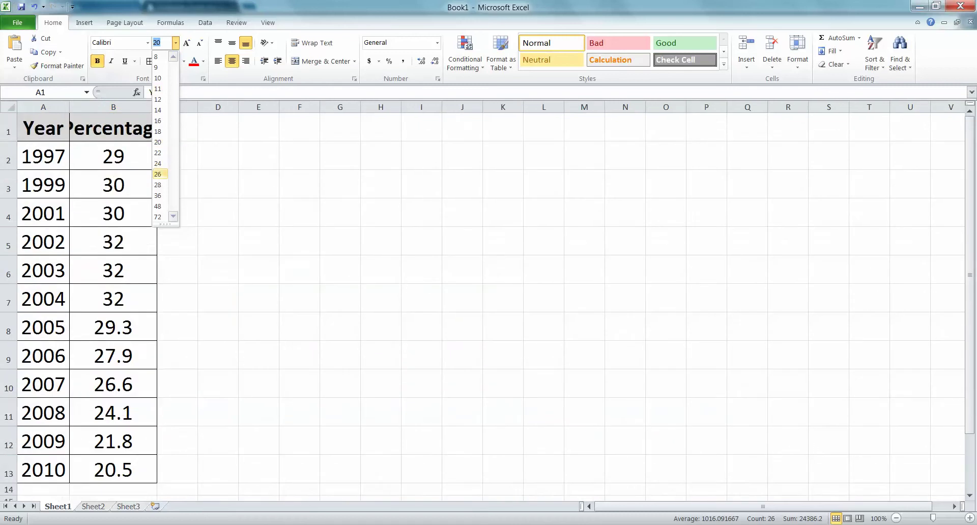
pyautogui.click(158, 163)
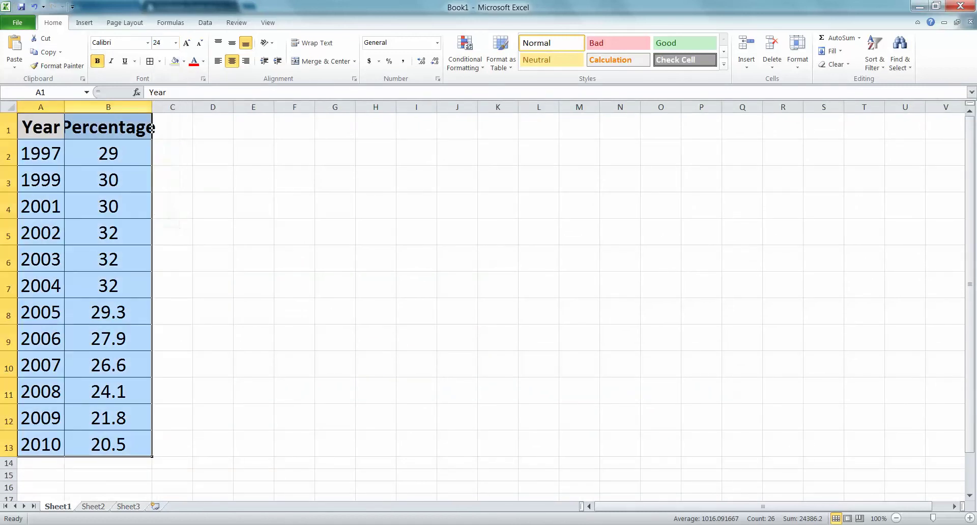
pyautogui.doubleClick(152, 107)
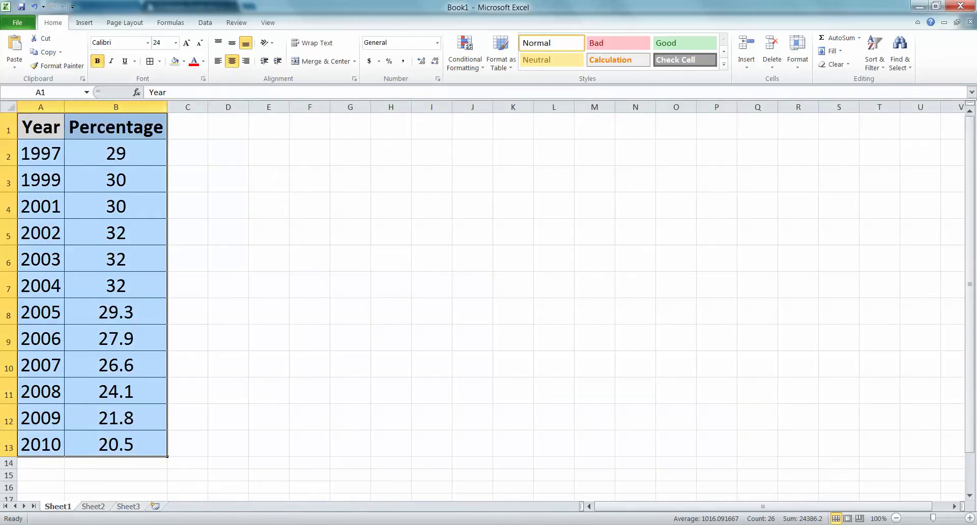
pyautogui.click(269, 152)
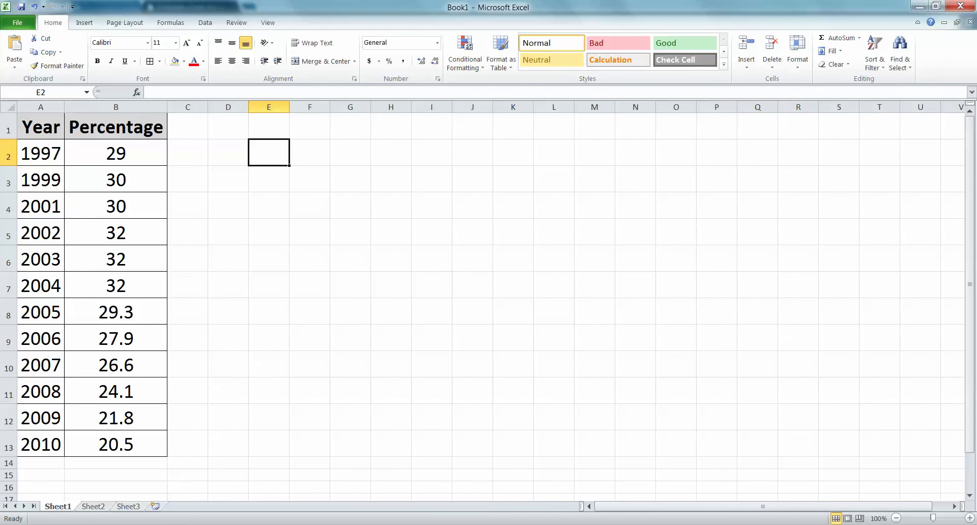
# Switch to the CDC page in the browser and copy the full Puerto Rico influenza vaccination title above the graph.
pyautogui.click(228, 126)
pyautogui.click(187, 126)
pyautogui.click(228, 125)
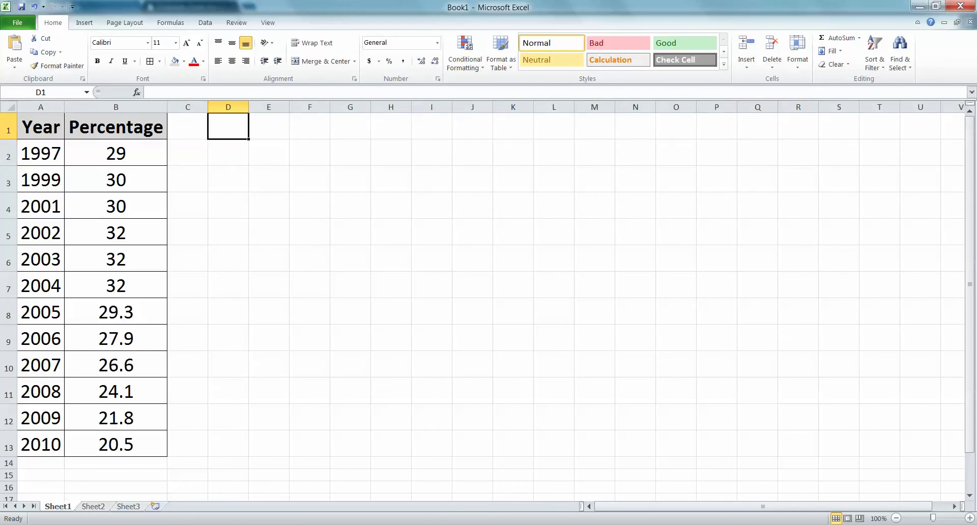
pyautogui.click(919, 6)
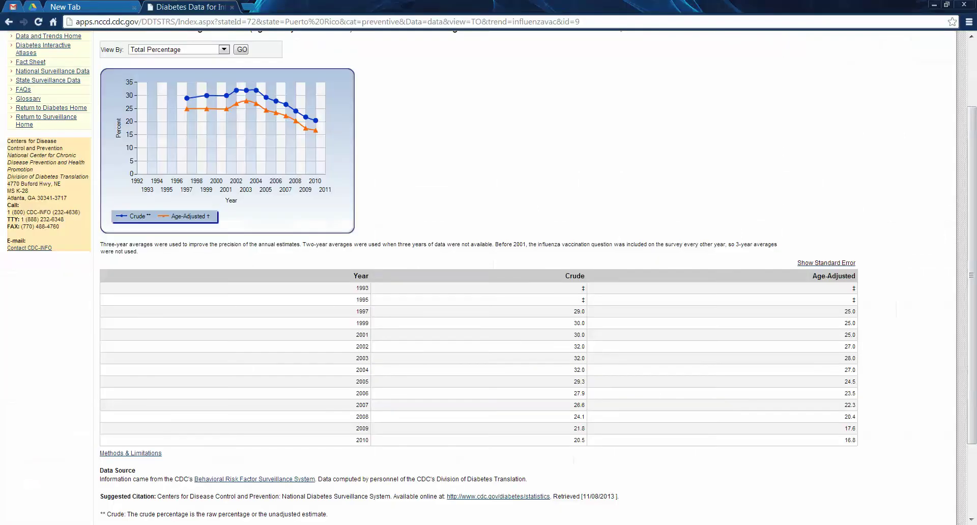
pyautogui.scroll(2, 478, 277)
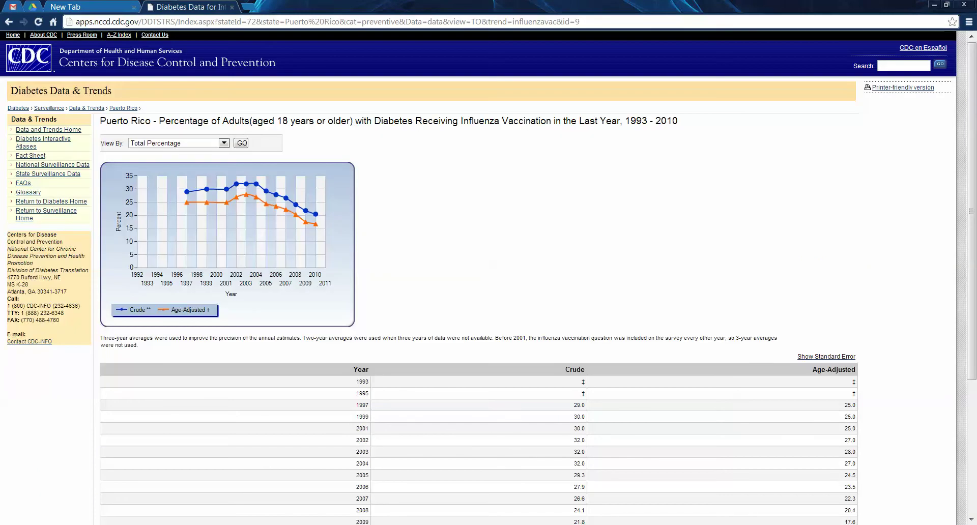
pyautogui.moveTo(101, 120); pyautogui.dragTo(678, 122)
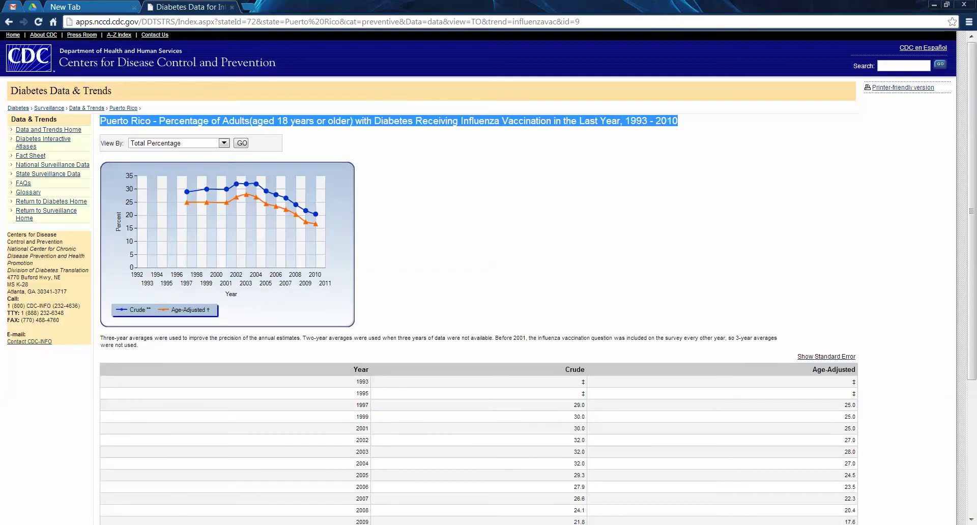
pyautogui.moveTo(678, 121); pyautogui.dragTo(100, 121)
pyautogui.click(100, 121)
pyautogui.moveTo(99, 122); pyautogui.dragTo(678, 121)
pyautogui.hotkey('ctrl', 'c')
# Return to the Excel workbook and paste the copied CDC title into cell D1.
pyautogui.moveTo(232, 524)
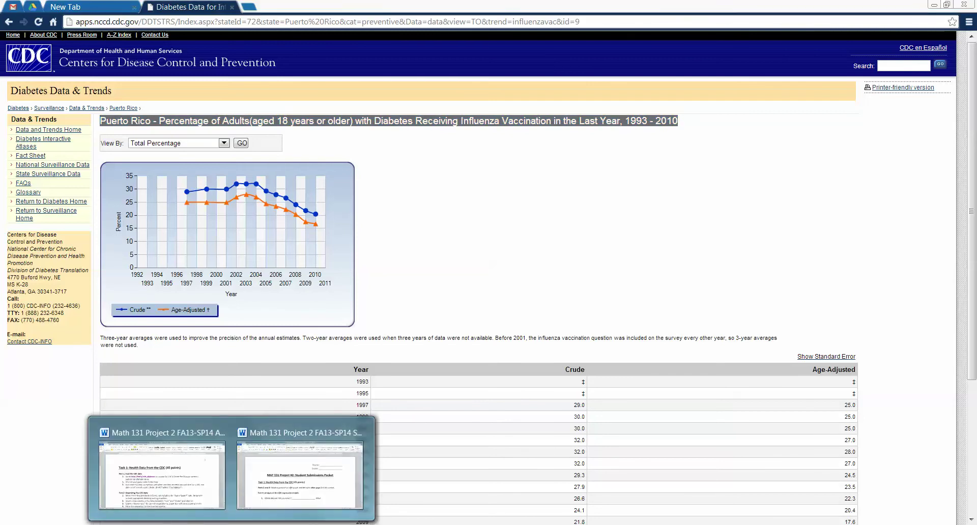
pyautogui.moveTo(162, 473)
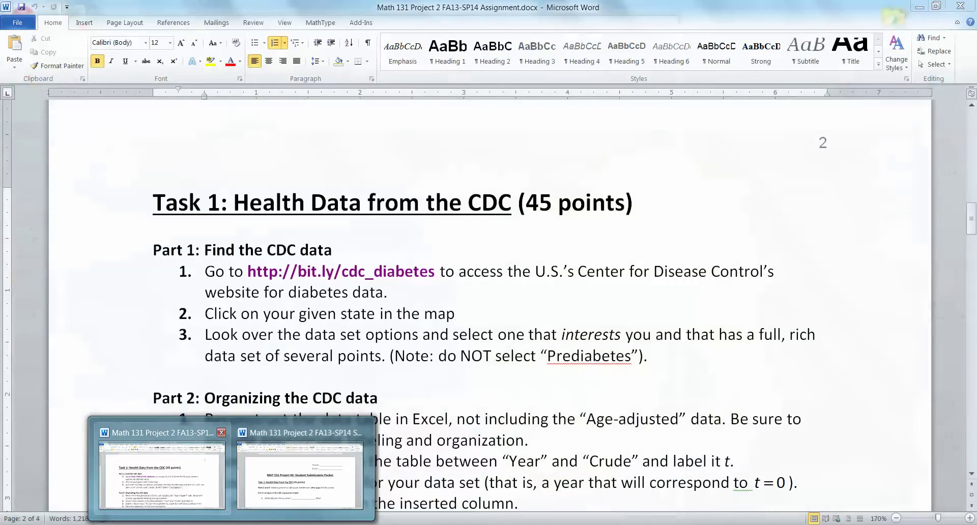
pyautogui.hotkey('alt', 'Tab')
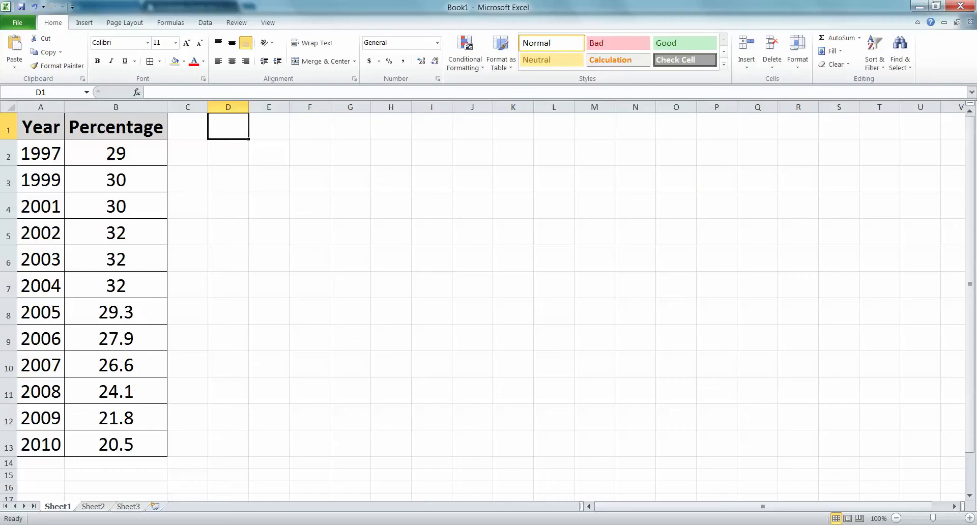
pyautogui.hotkey('ctrl', 'v')
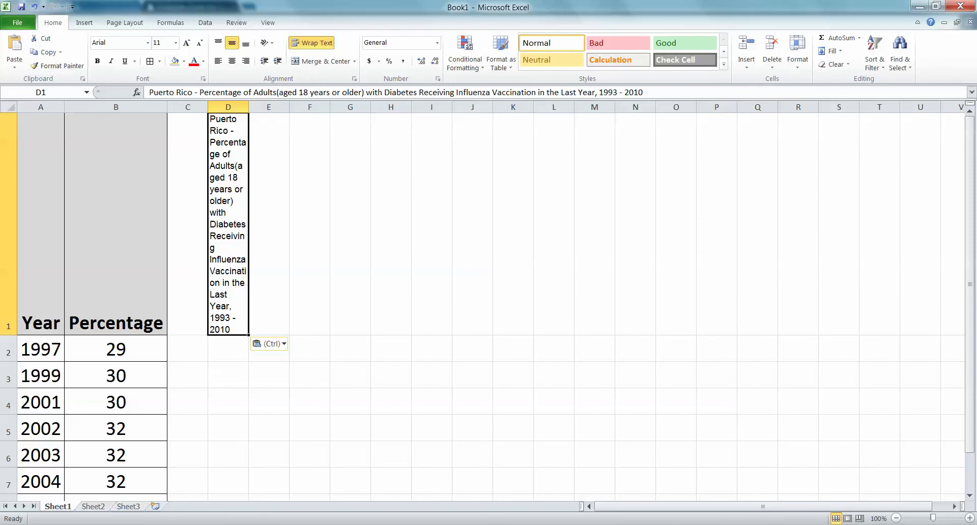
# Turn off text wrapping for the title in D1 so it runs on one line.
pyautogui.click(268, 224)
pyautogui.click(228, 224)
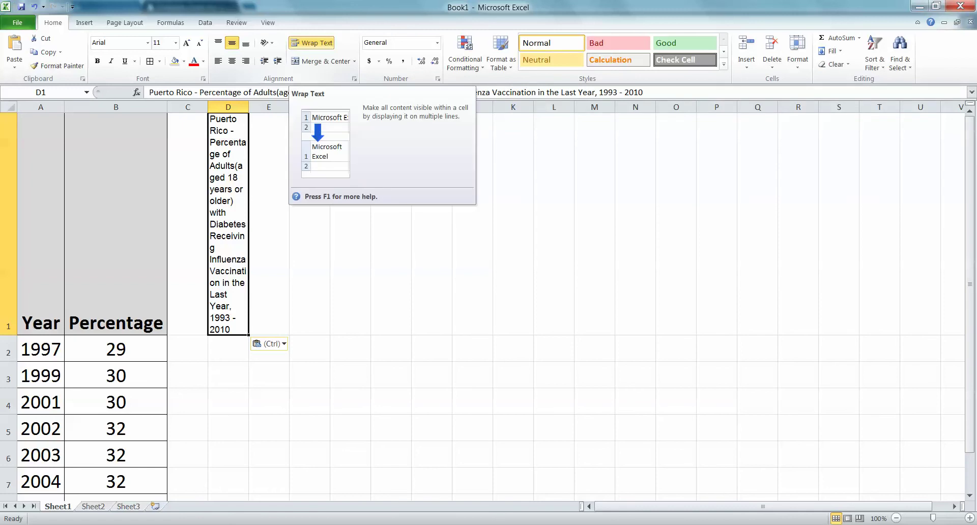
pyautogui.click(311, 43)
pyautogui.click(268, 152)
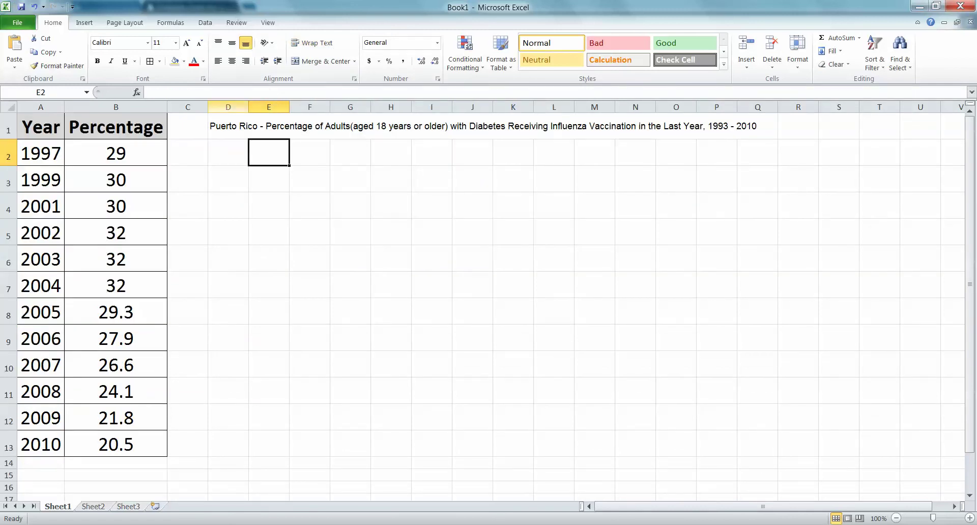
pyautogui.click(228, 125)
pyautogui.click(228, 152)
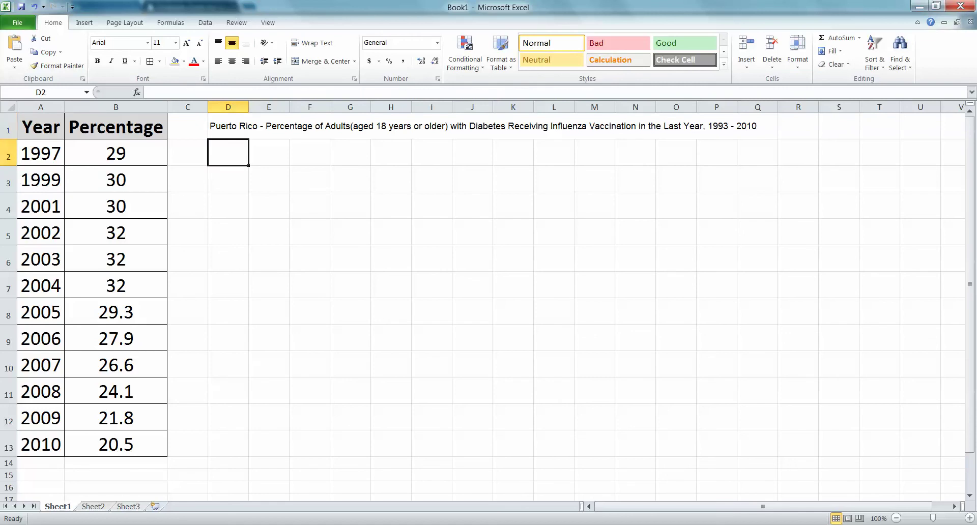
pyautogui.click(245, 127)
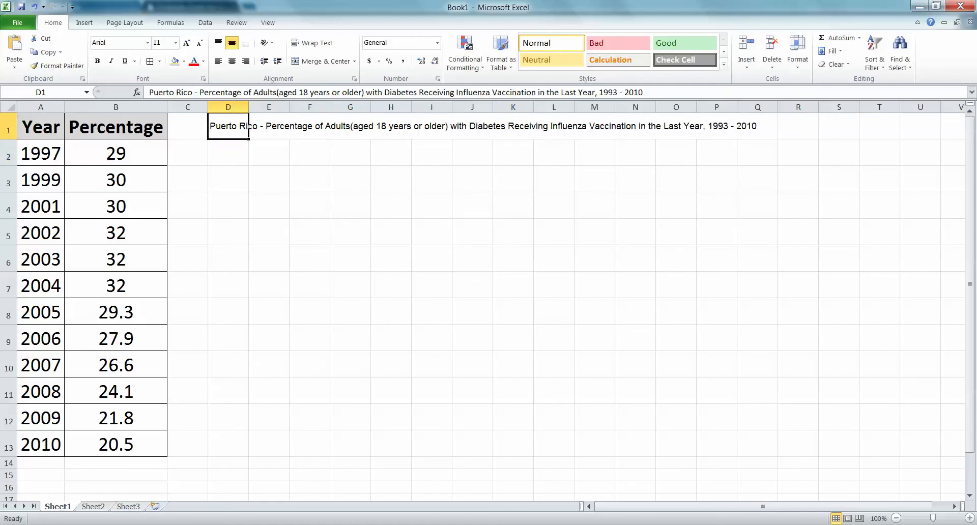
pyautogui.click(228, 259)
pyautogui.click(228, 179)
pyautogui.click(228, 152)
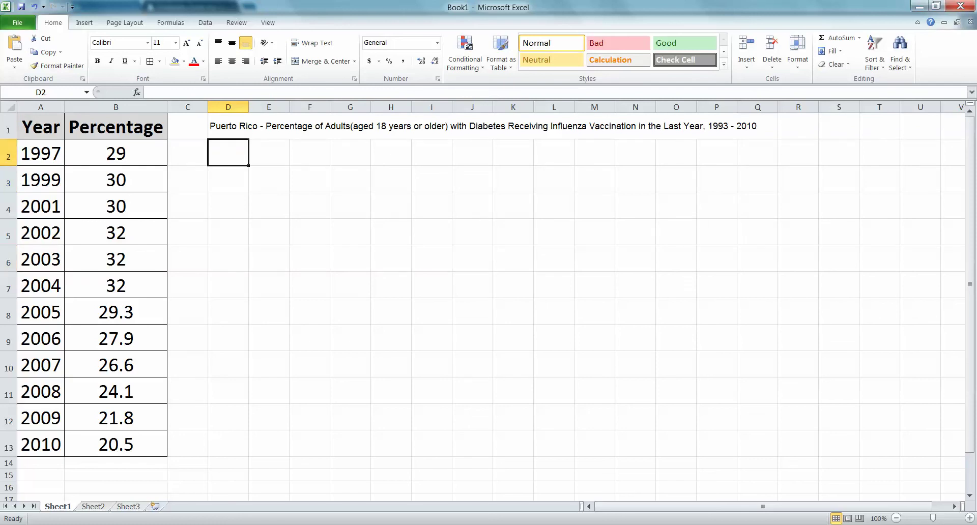
# Switch to the Math 131 Project 2 assignment in Word and read the Part 2 instructions on inserting a new column.
pyautogui.click(919, 7)
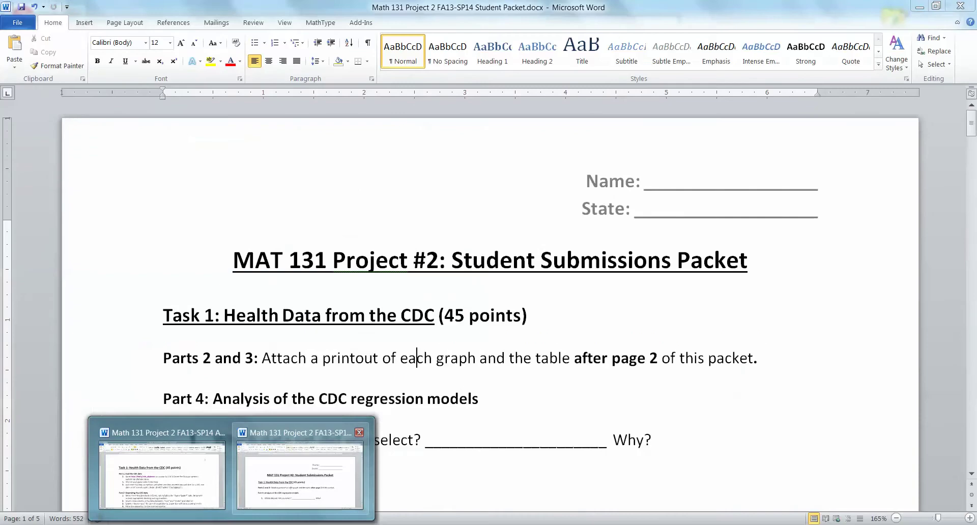
pyautogui.click(162, 476)
pyautogui.scroll(-1, 489, 305)
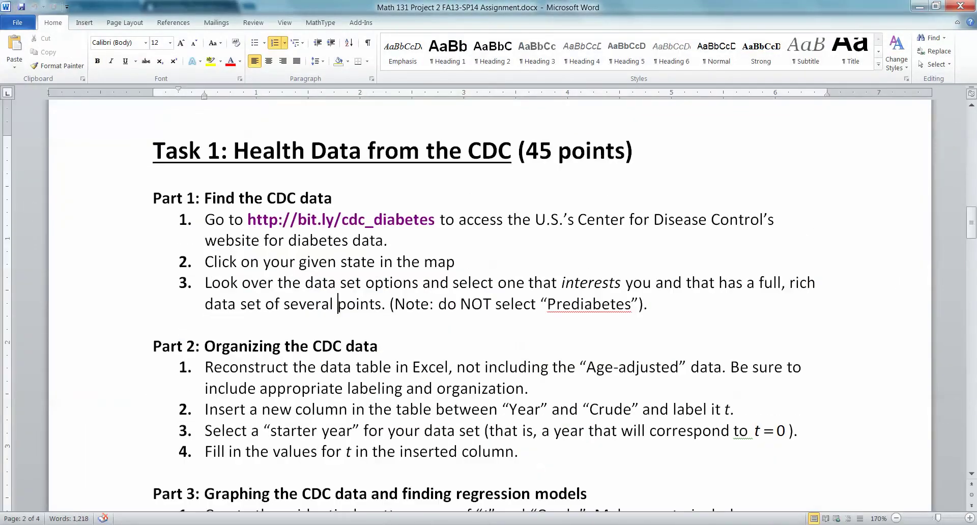
pyautogui.scroll(-1, 489, 305)
pyautogui.scroll(1, 490, 305)
pyautogui.moveTo(363, 431); pyautogui.dragTo(351, 410)
pyautogui.click(271, 409)
# Back in Excel, insert a new column between Year and Percentage and enter t as its heading.
pyautogui.hotkey('alt', 'Tab')
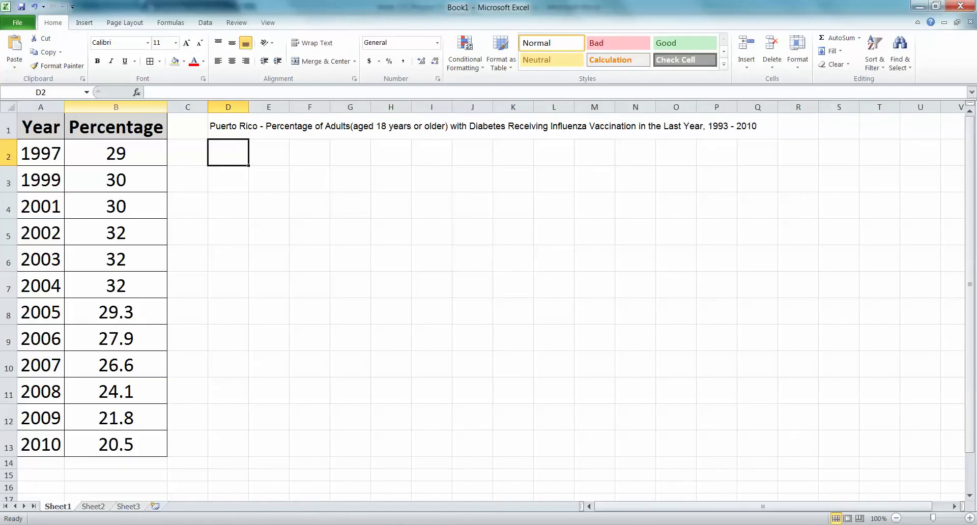
pyautogui.click(115, 107)
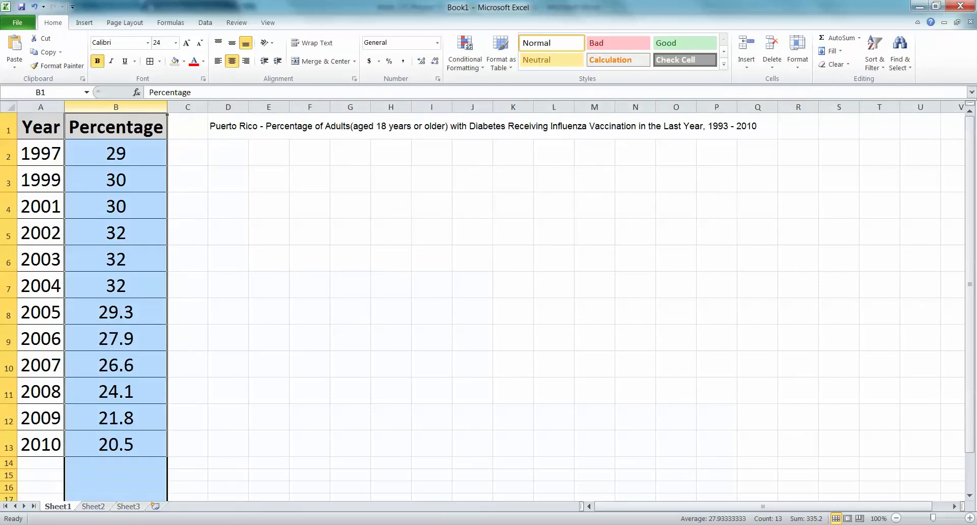
pyautogui.hotkey('alt', 'Tab')
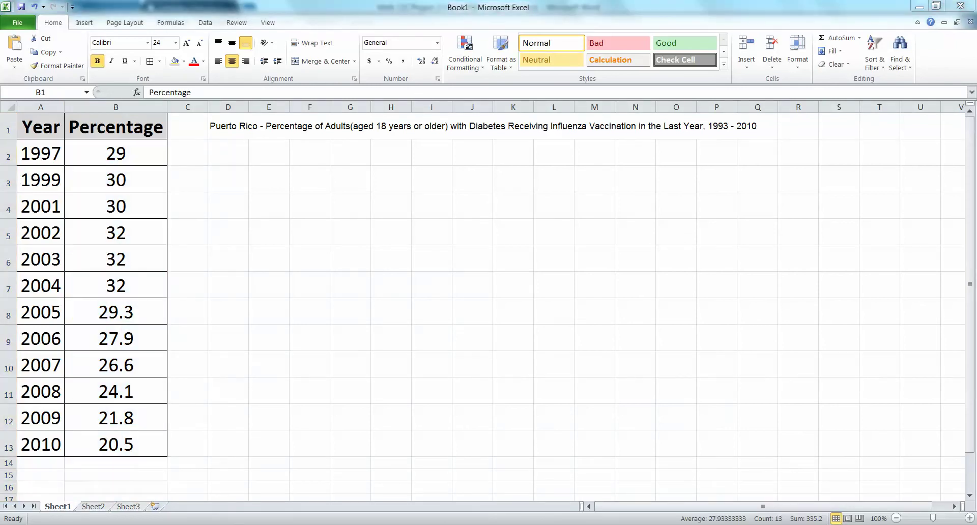
pyautogui.hotkey('alt', 'Tab')
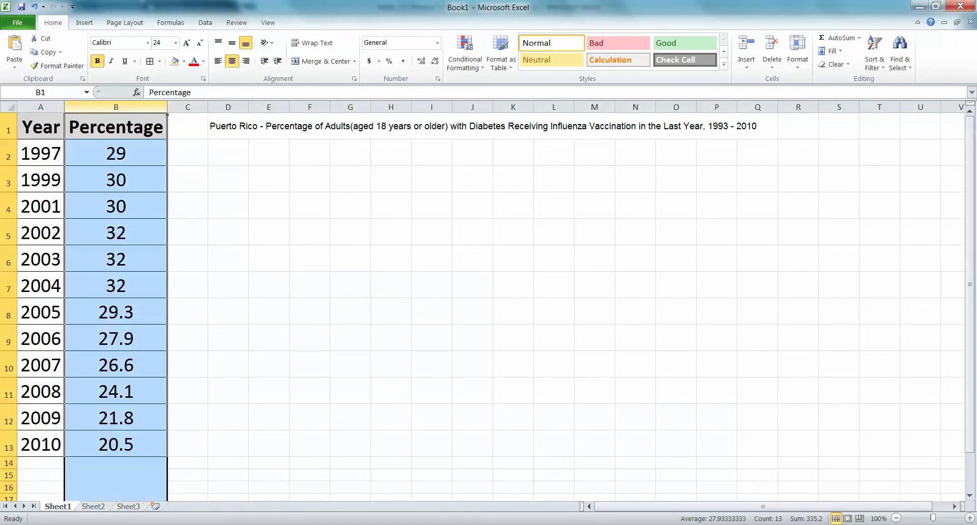
pyautogui.rightClick(96, 107)
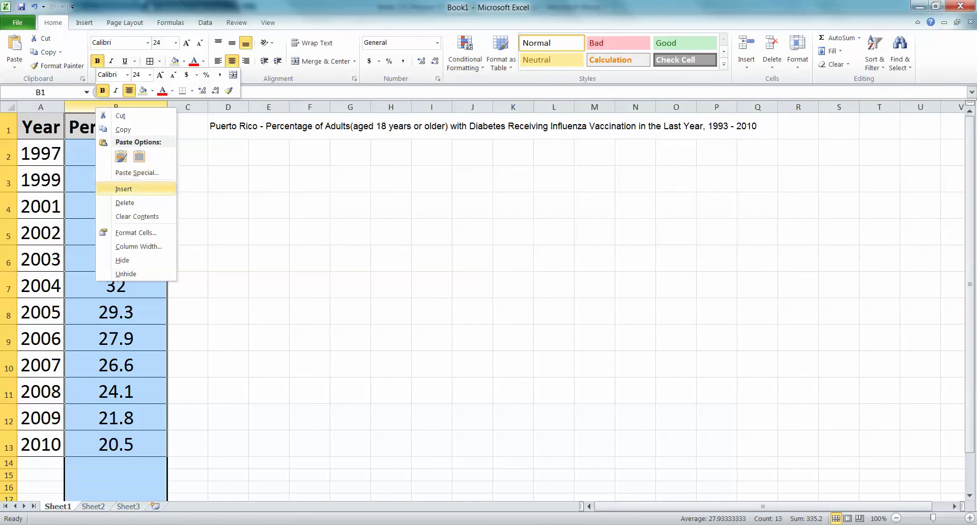
pyautogui.click(123, 189)
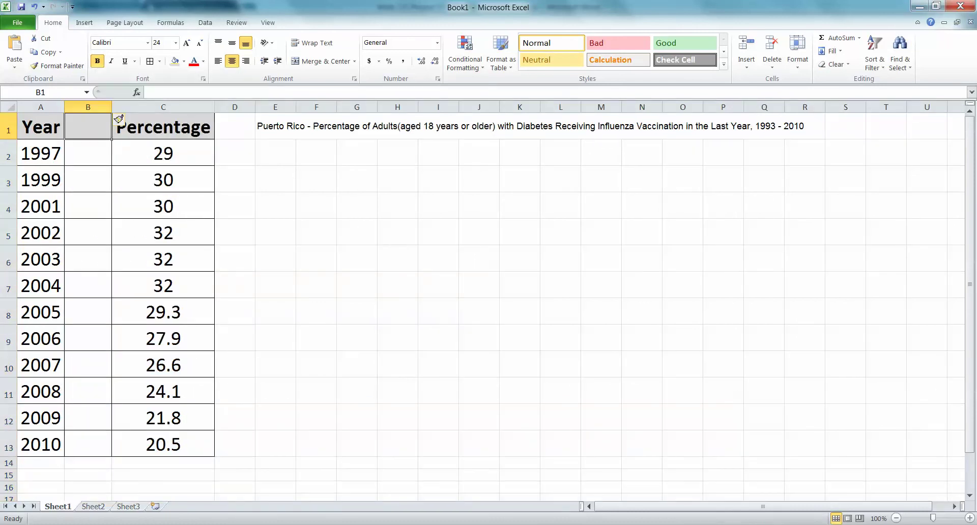
pyautogui.write('t')
pyautogui.press('Return')
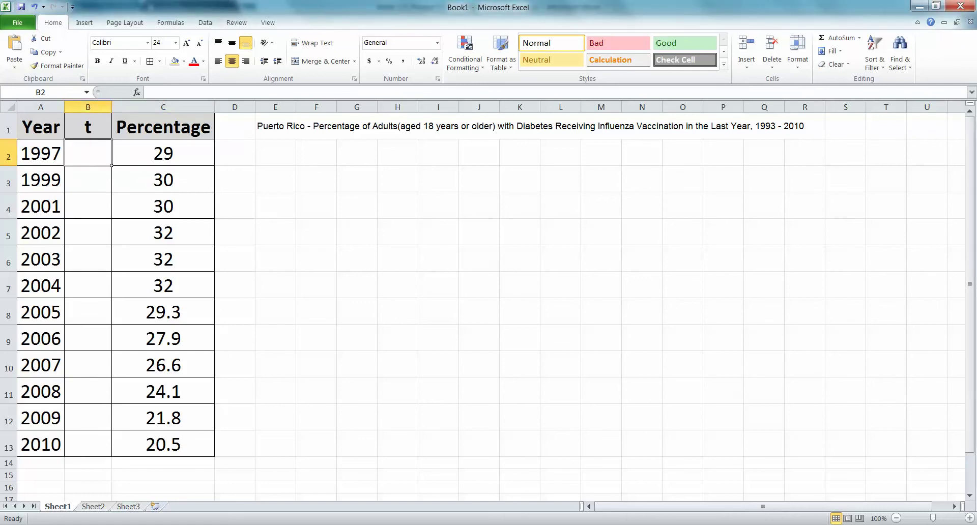
# Switch to the assignment in Word and review the Part 2 instructions on the starter year and filling in t.
pyautogui.click(397, 337)
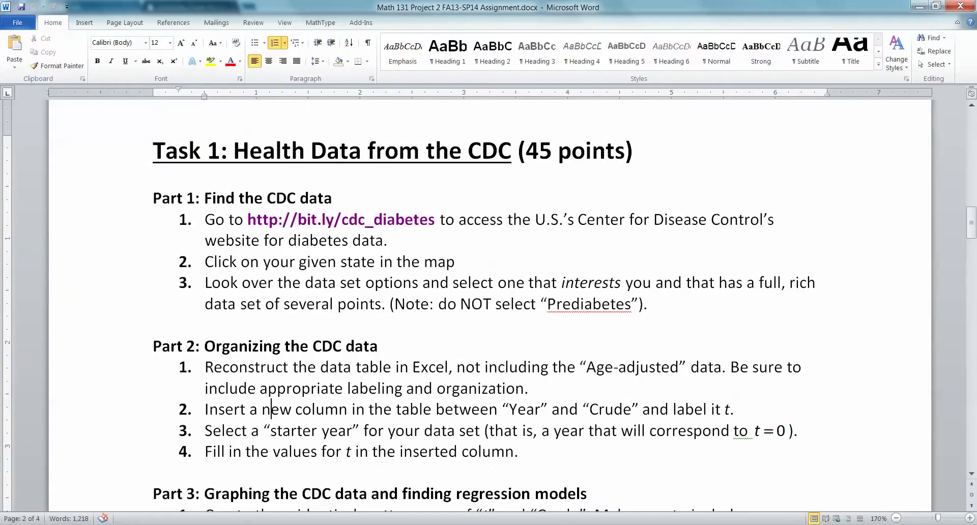
pyautogui.click(456, 261)
pyautogui.scroll(-2, 489, 306)
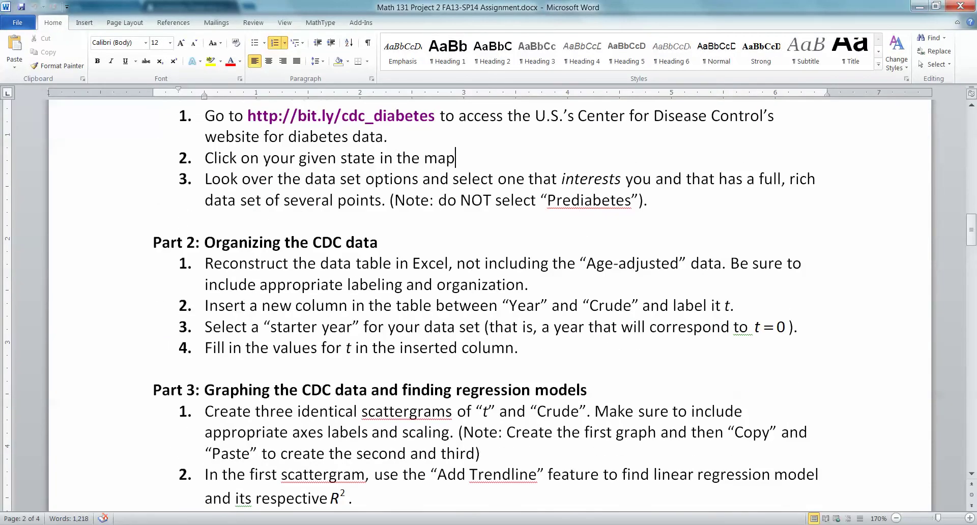
pyautogui.moveTo(519, 348); pyautogui.dragTo(489, 305)
pyautogui.click(270, 305)
pyautogui.moveTo(205, 327); pyautogui.dragTo(495, 326)
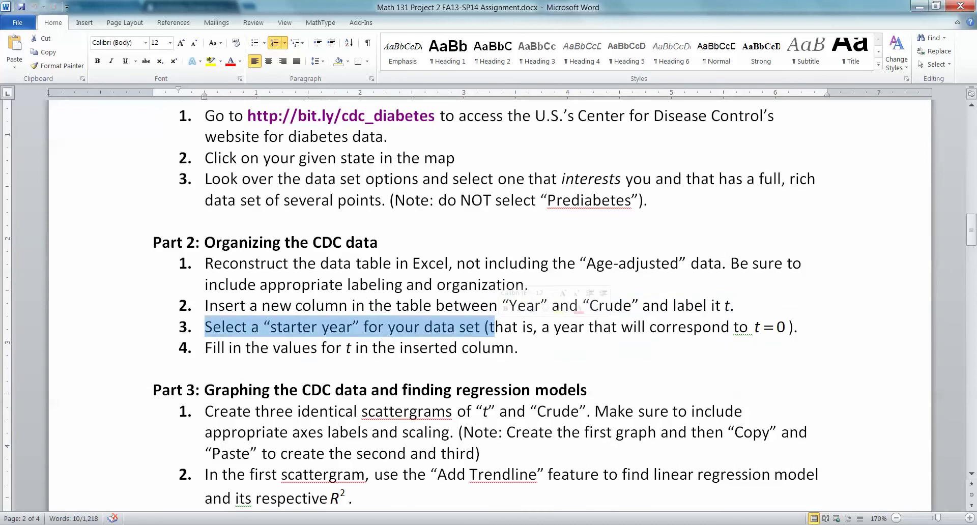
pyautogui.click(505, 348)
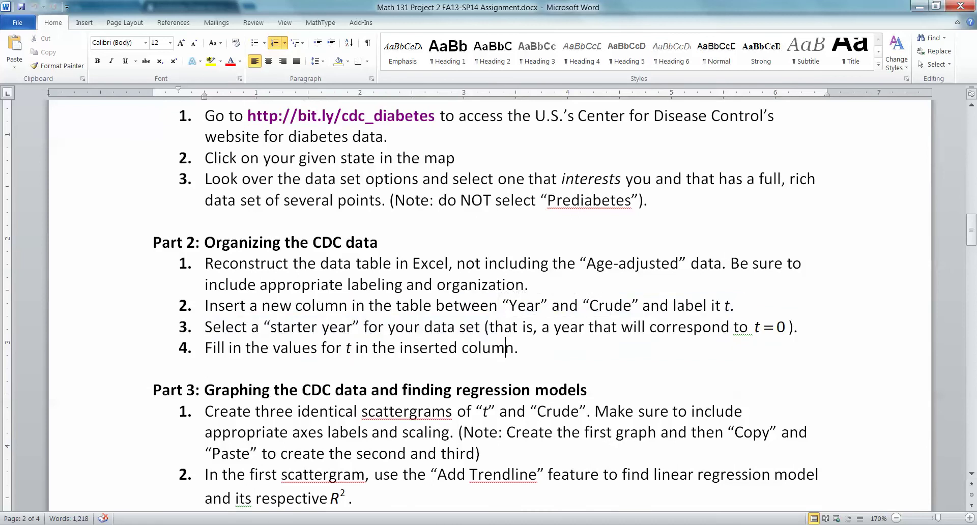